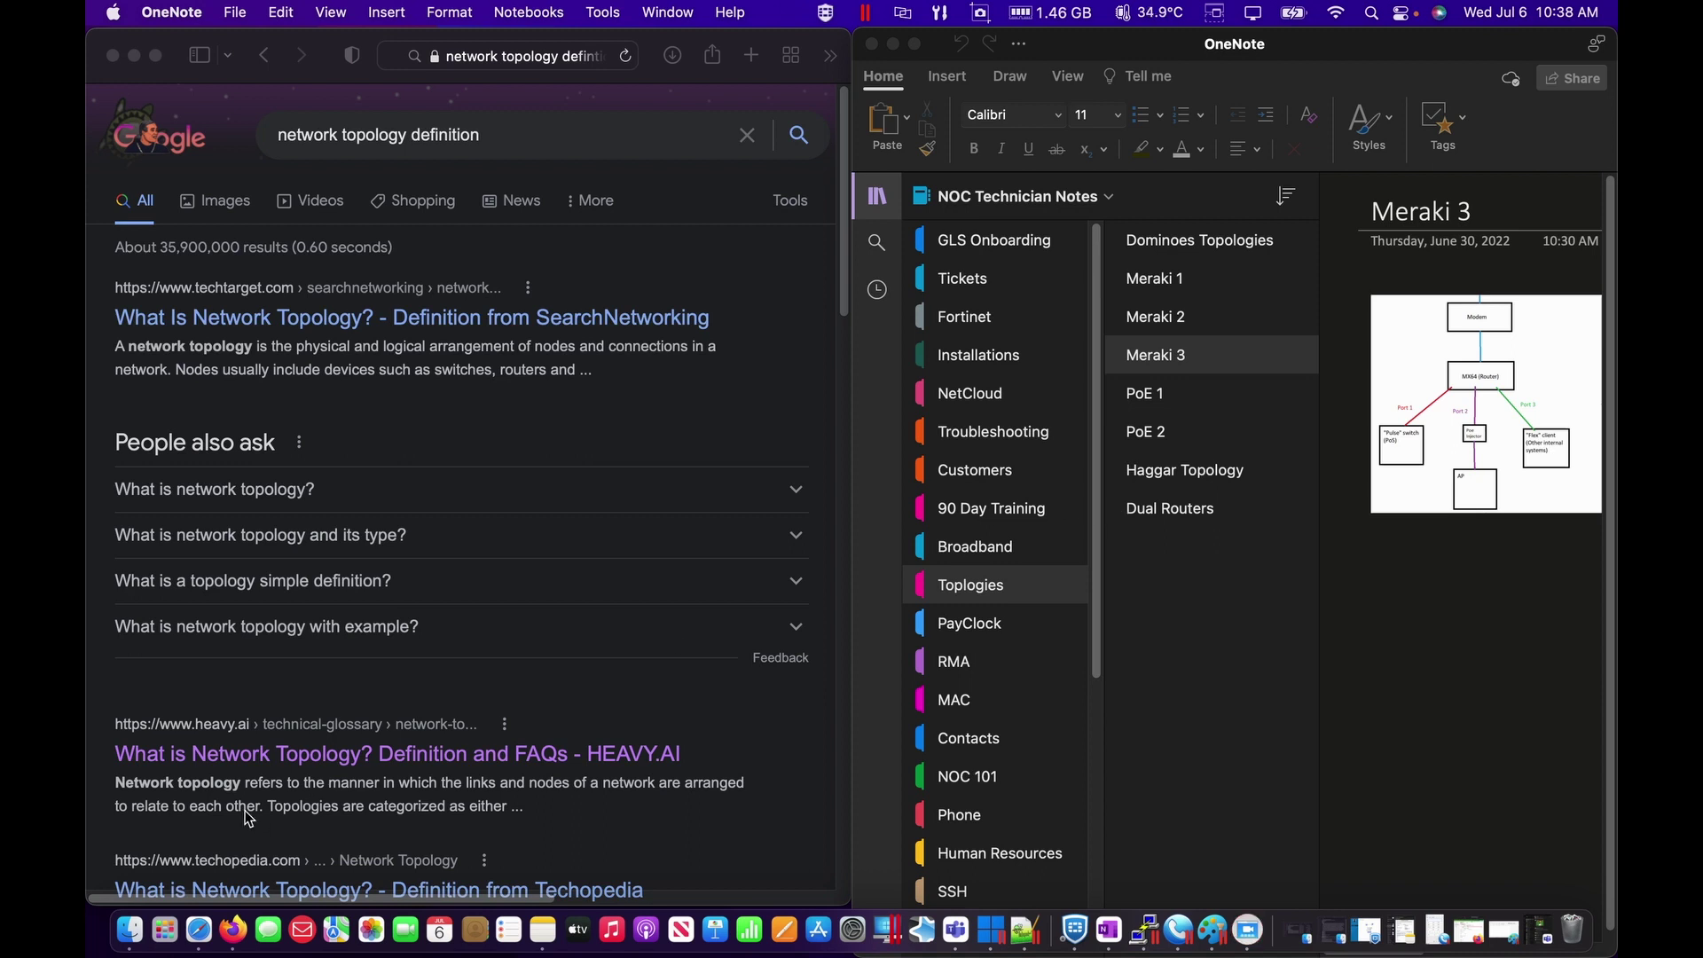
Step: Switch OneNote to full screen and open the Dominoes Topologies page
scroll(250, 818, down, 1)
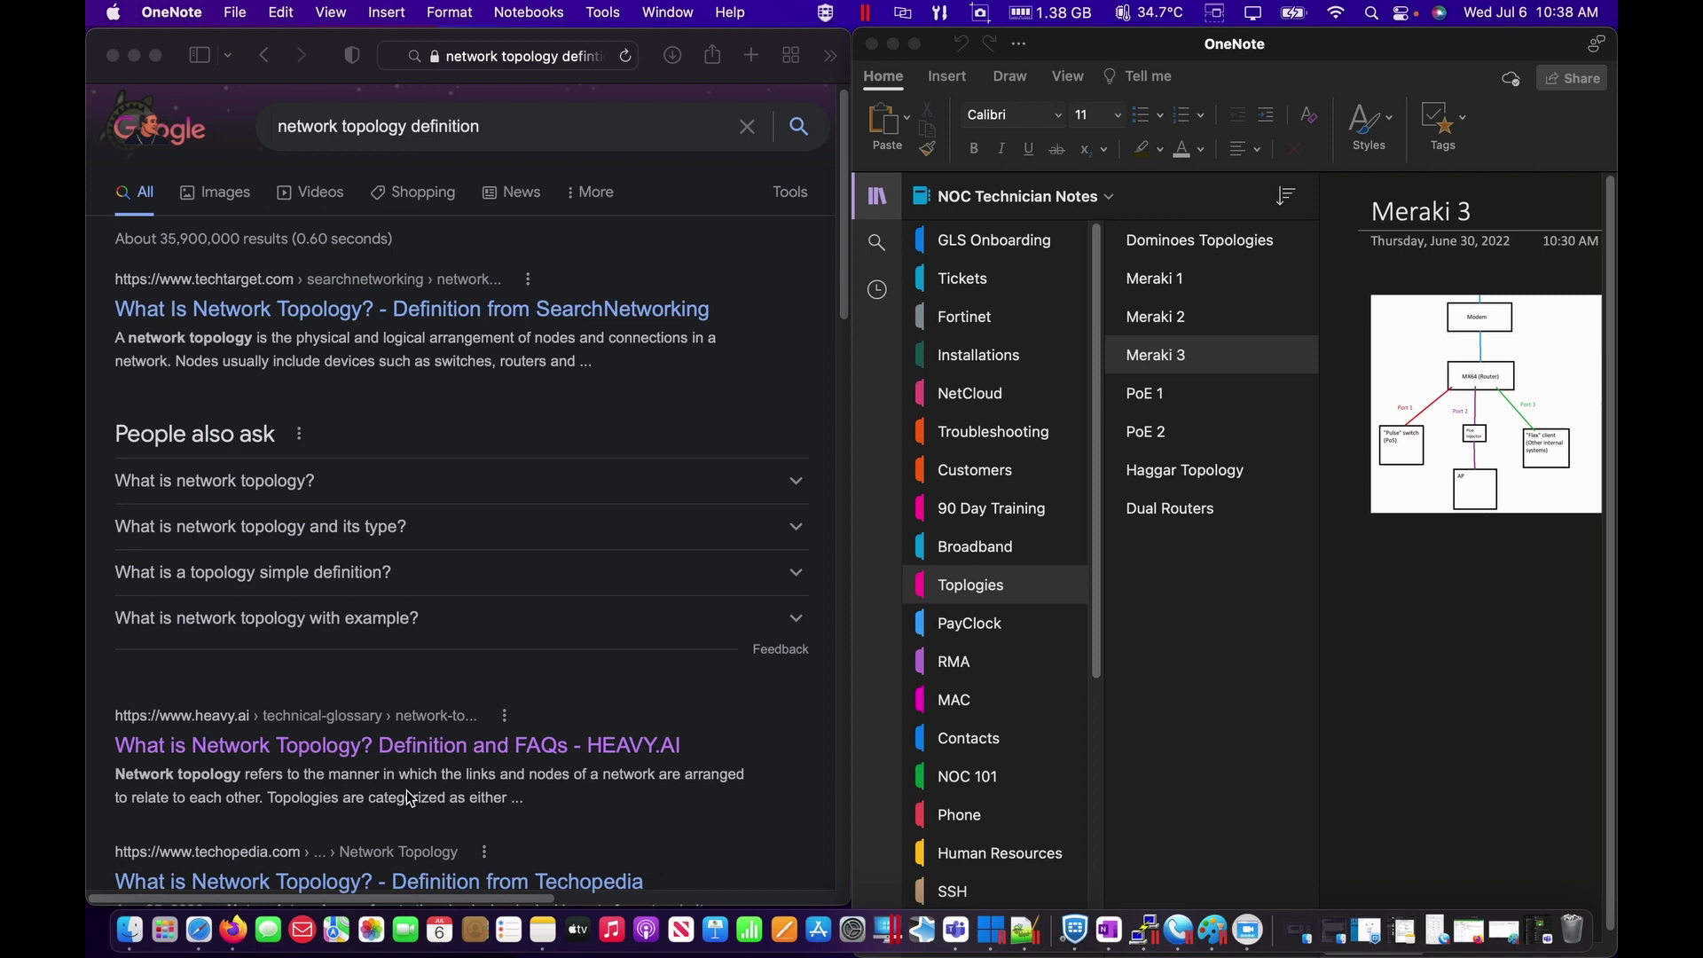
scroll(410, 797, down, 2)
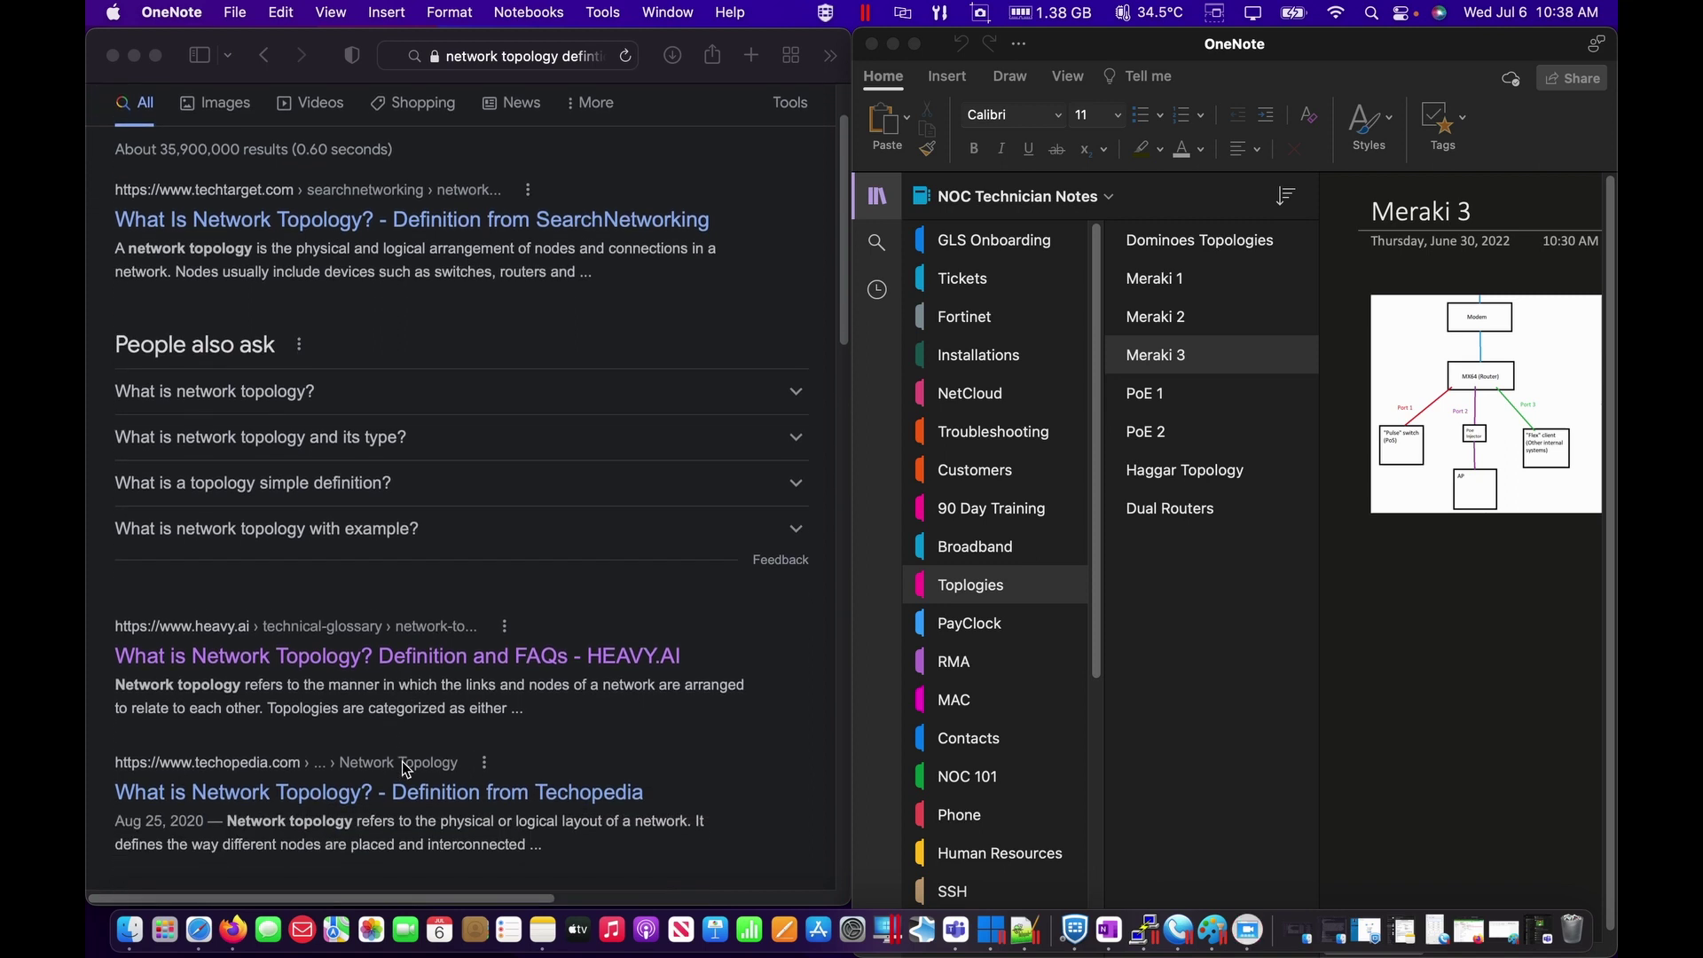
click(916, 46)
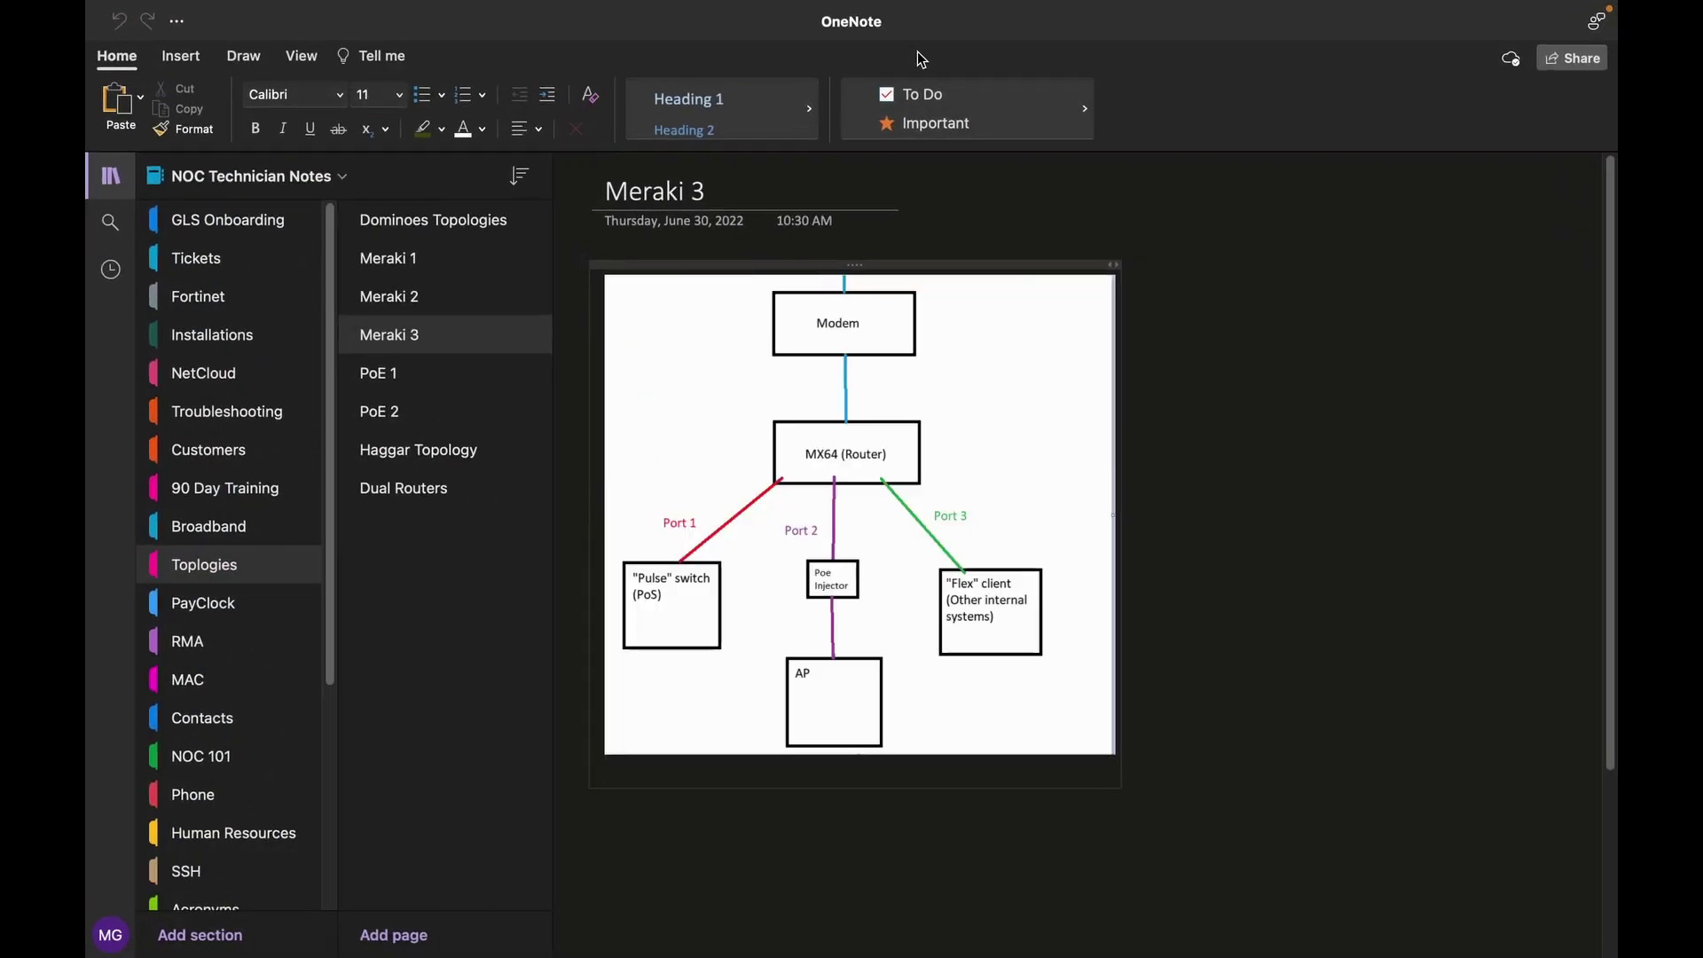
click(479, 229)
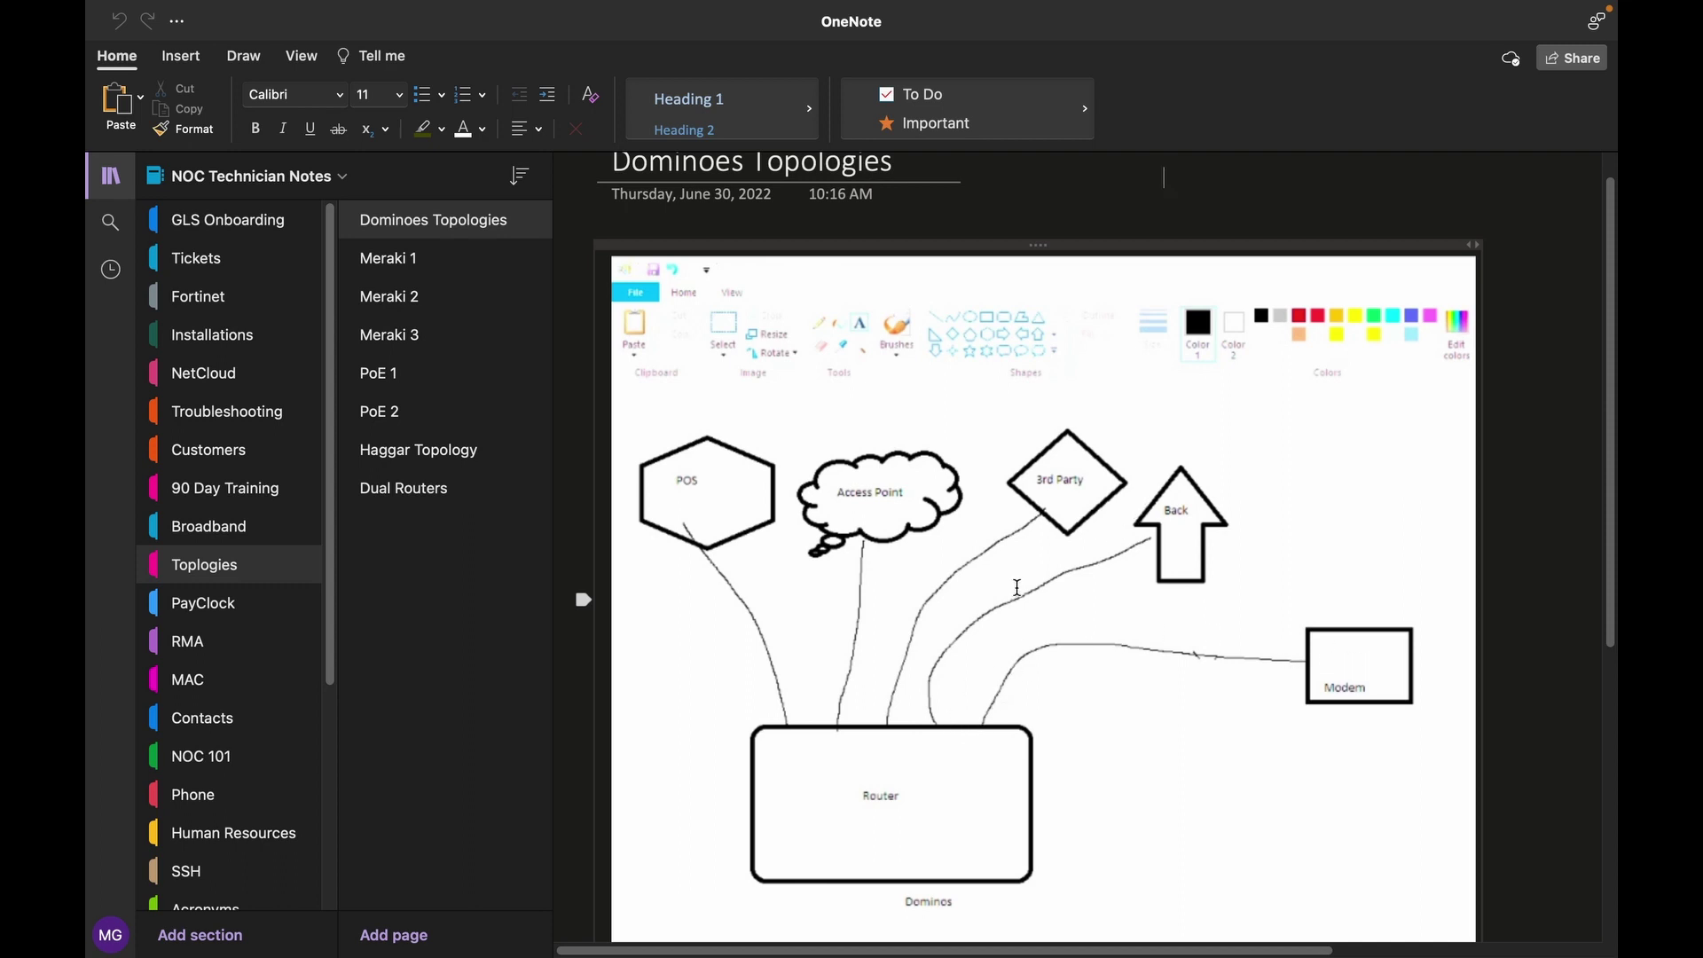
Step: Open the Meraki 1 page, then the Meraki 2 page
click(420, 259)
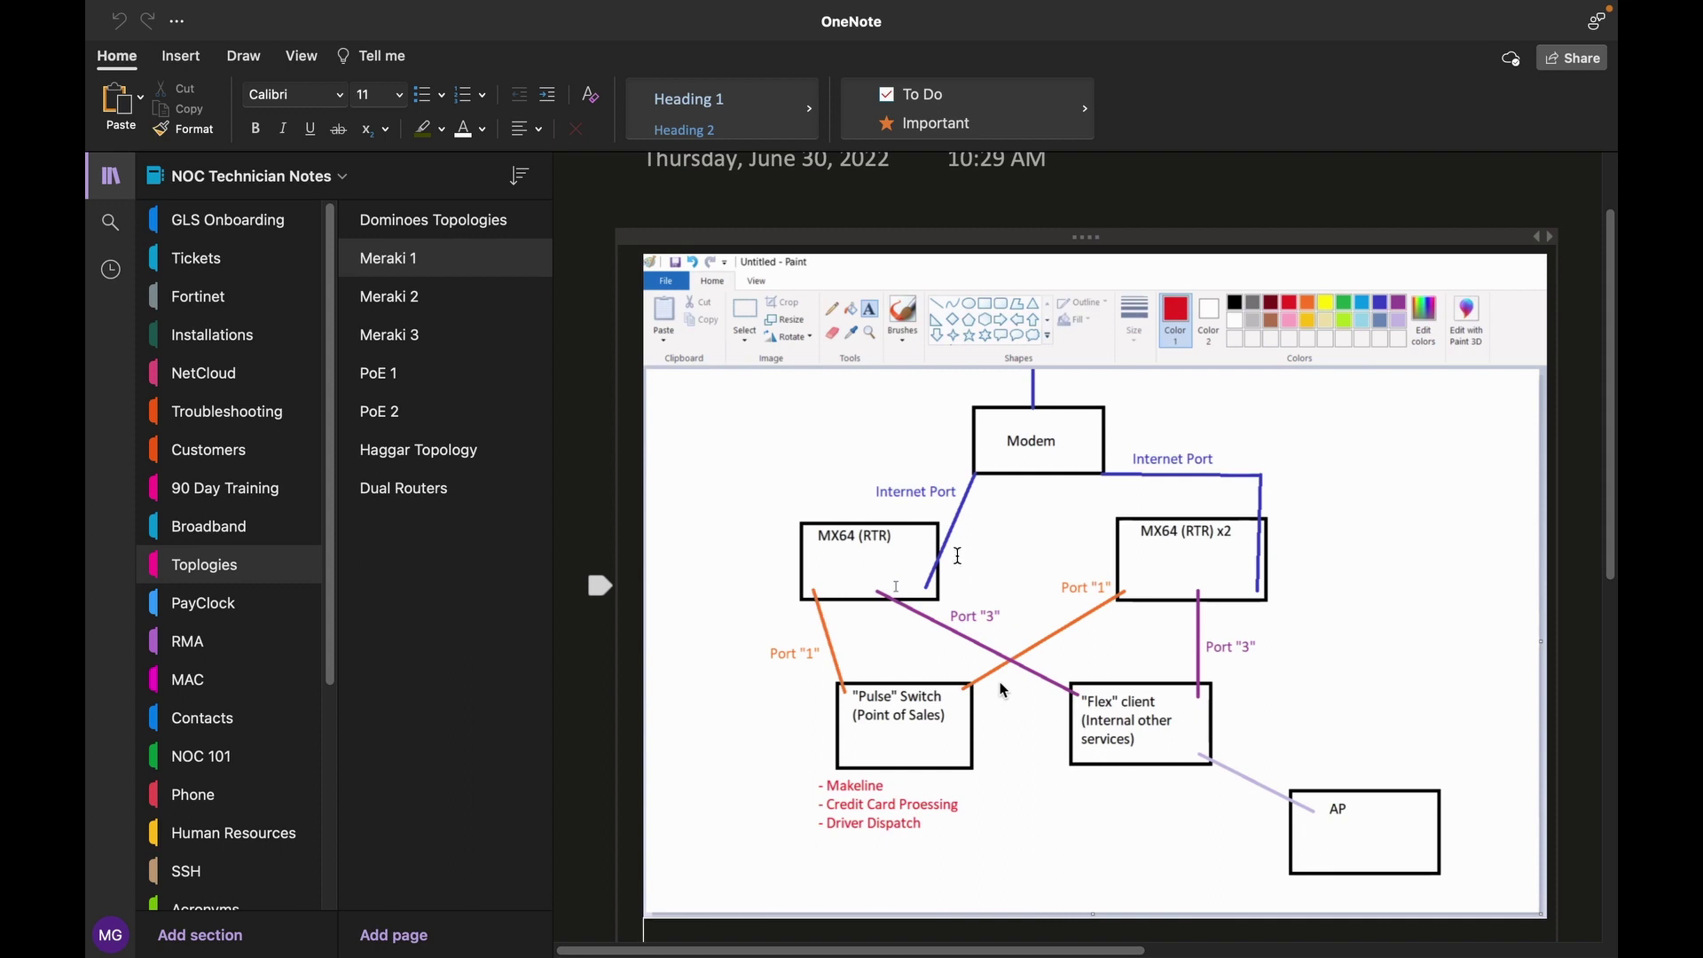
click(450, 303)
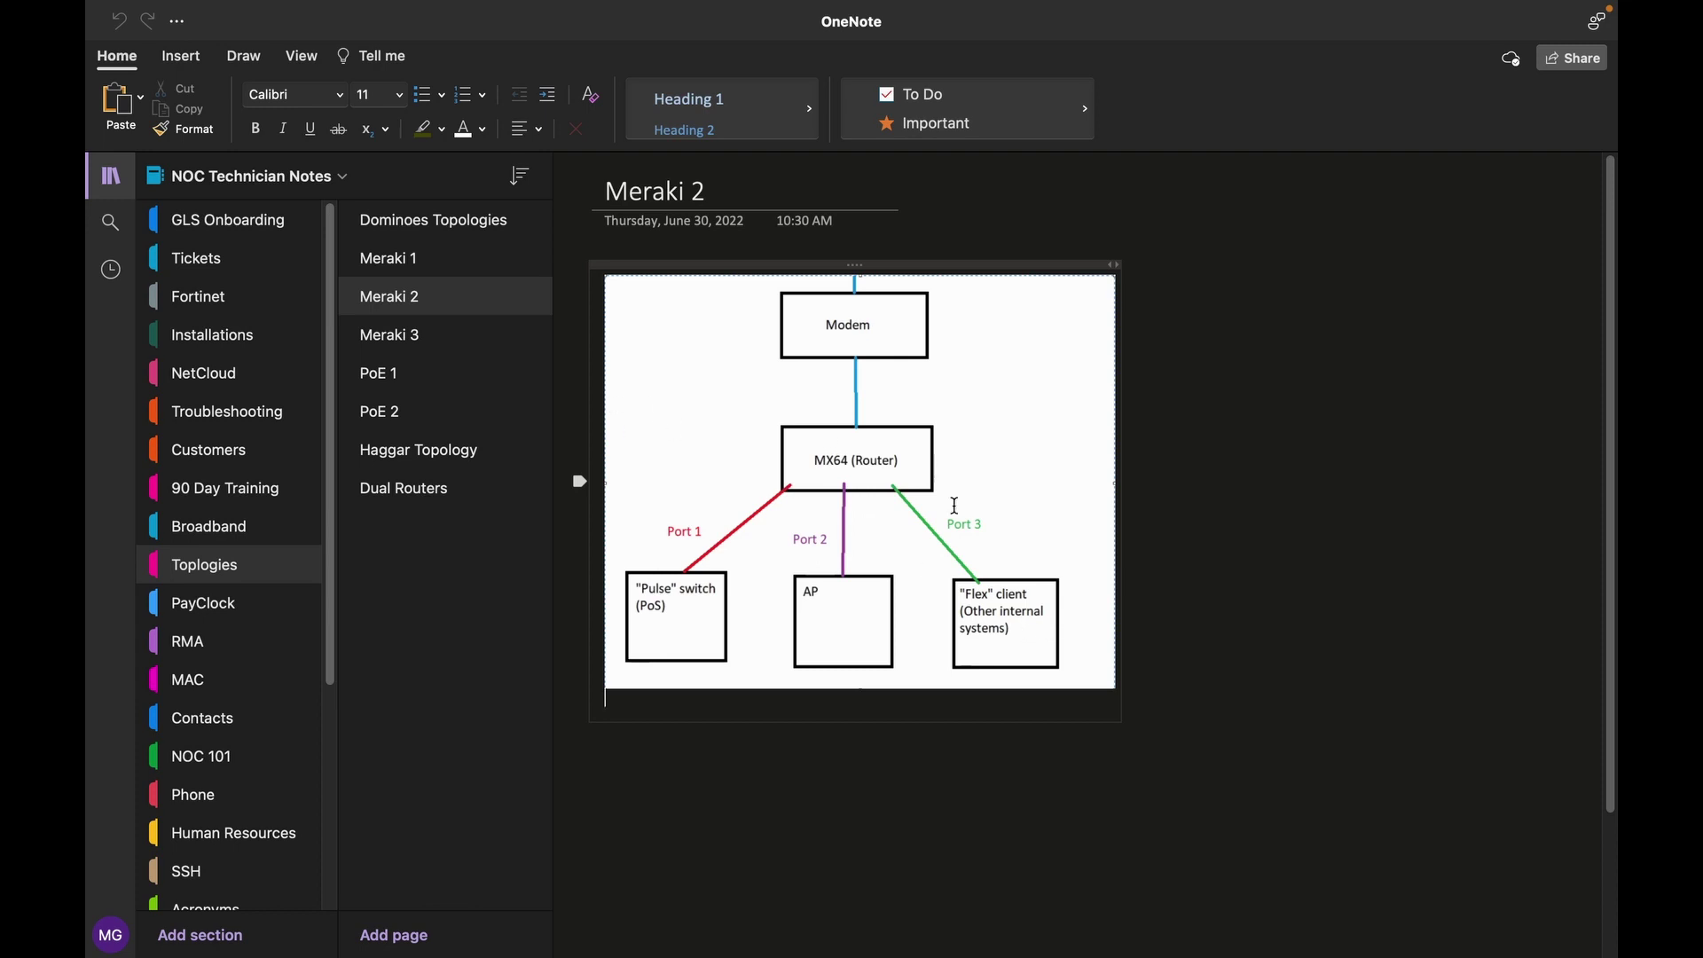
Step: Open the Meraki 3 page, then the PoE 1 page
click(404, 342)
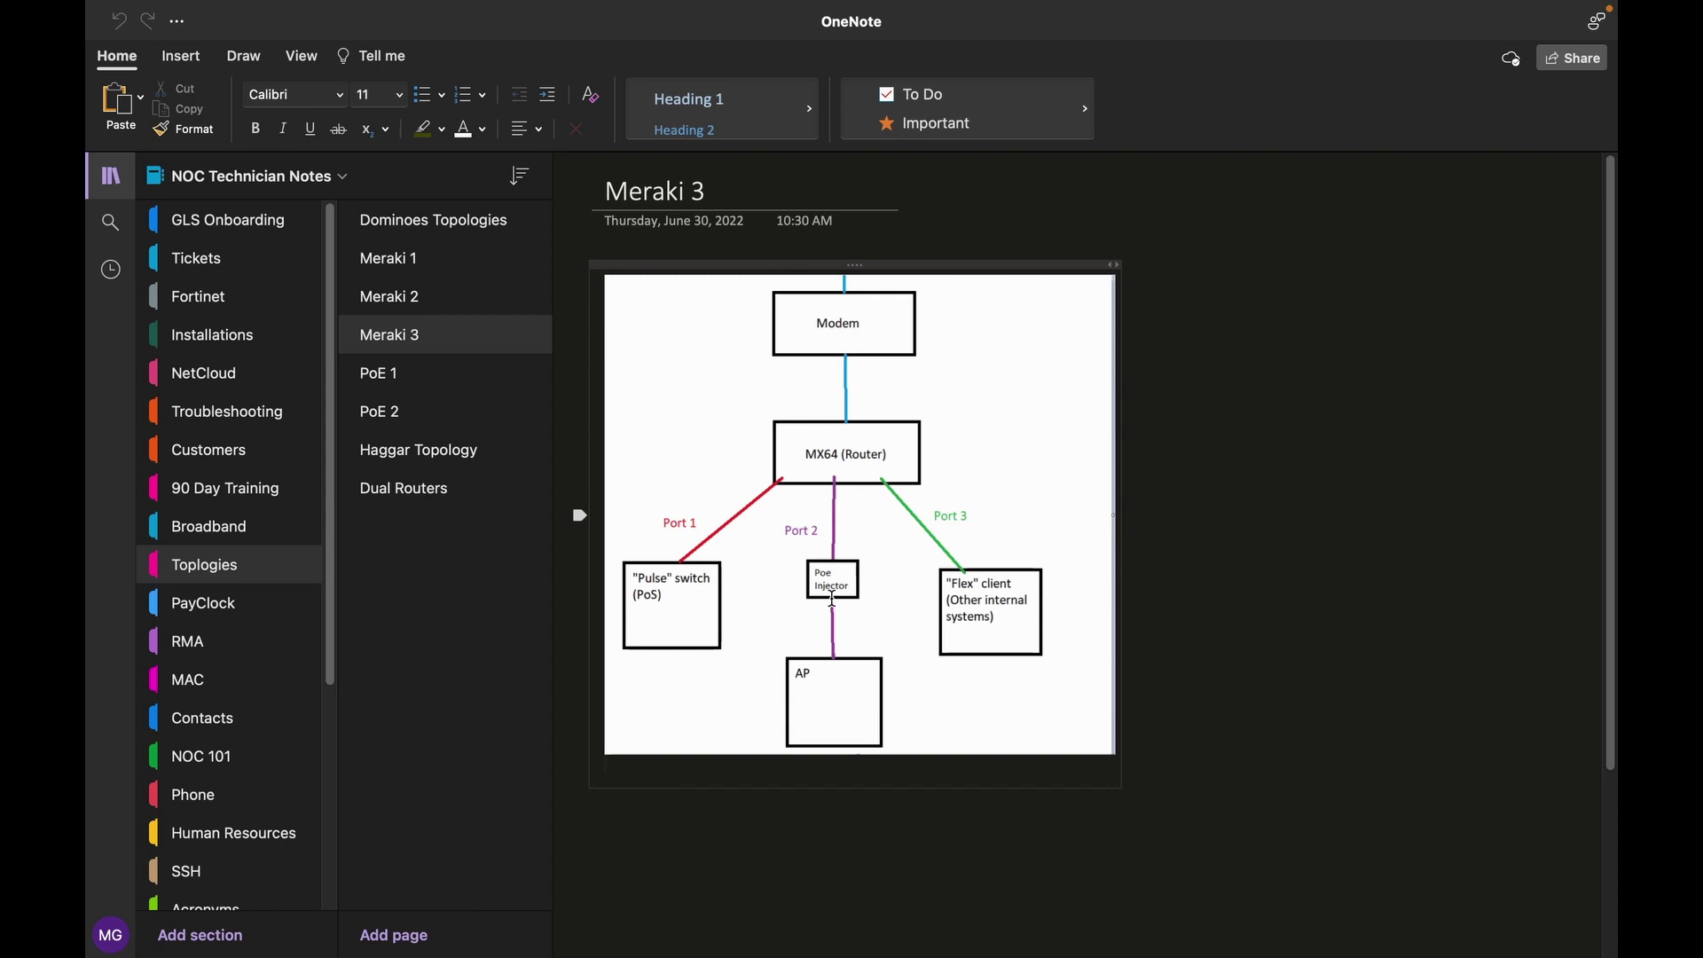
click(453, 382)
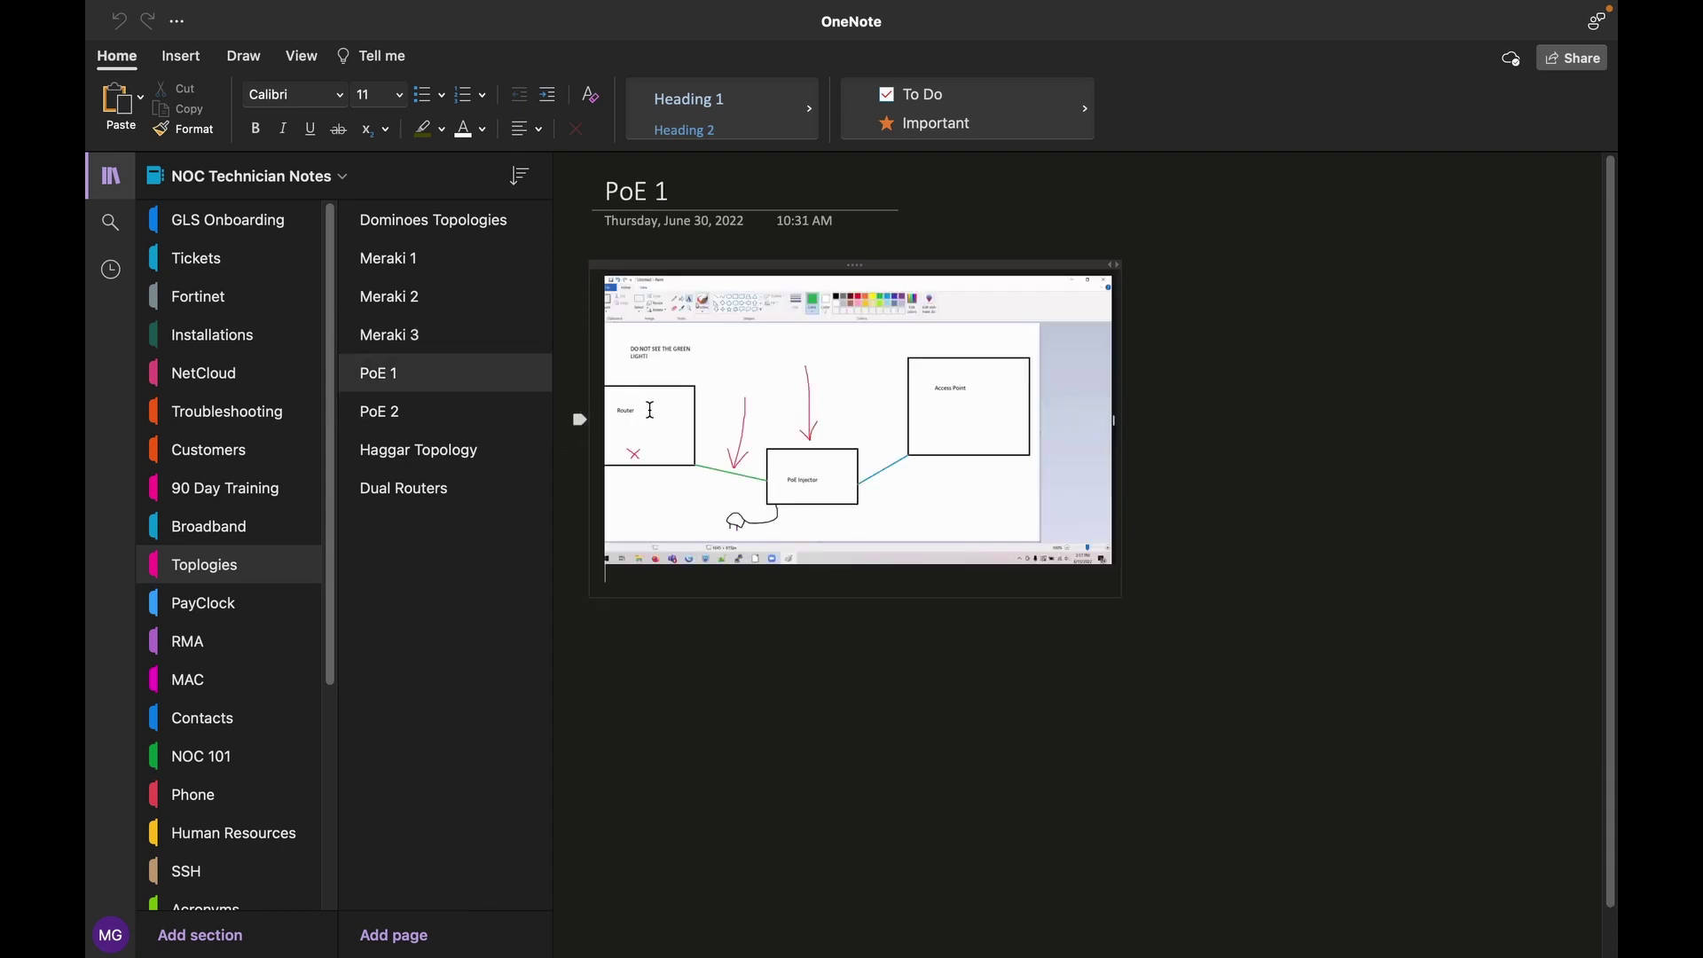
Step: Open the PoE 2 page, then the Haggar Topology page
scroll(655, 421, up, 5)
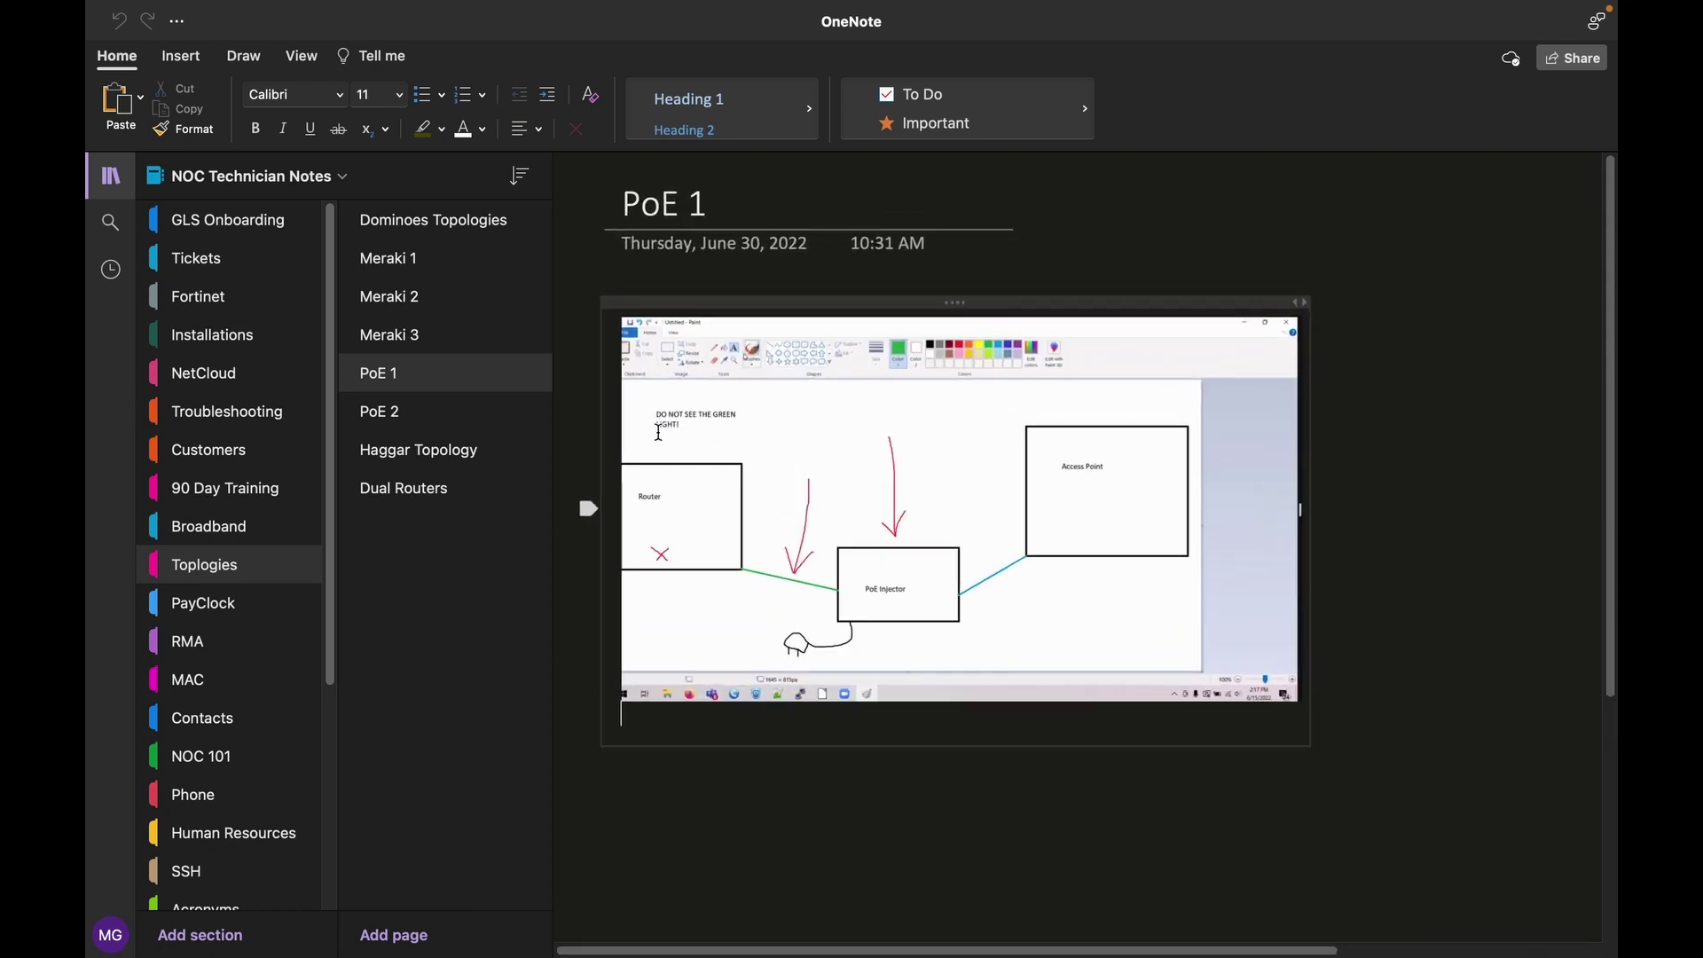
scroll(665, 446, up, 2)
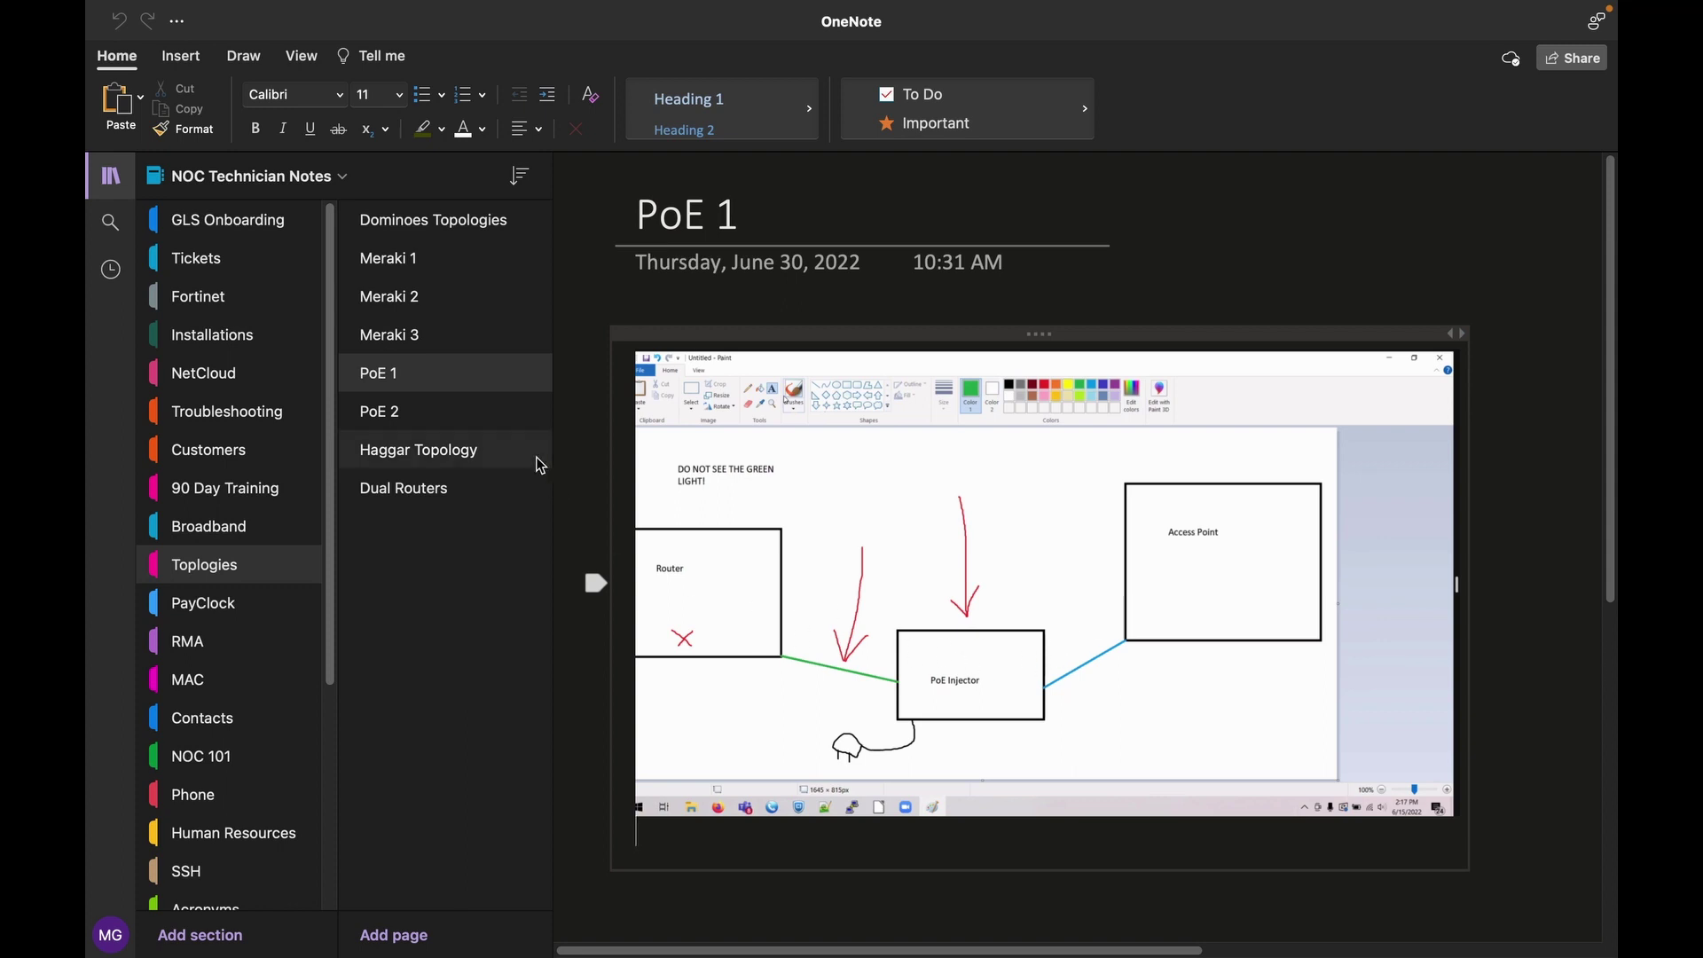
click(456, 415)
scroll(692, 430, up, 2)
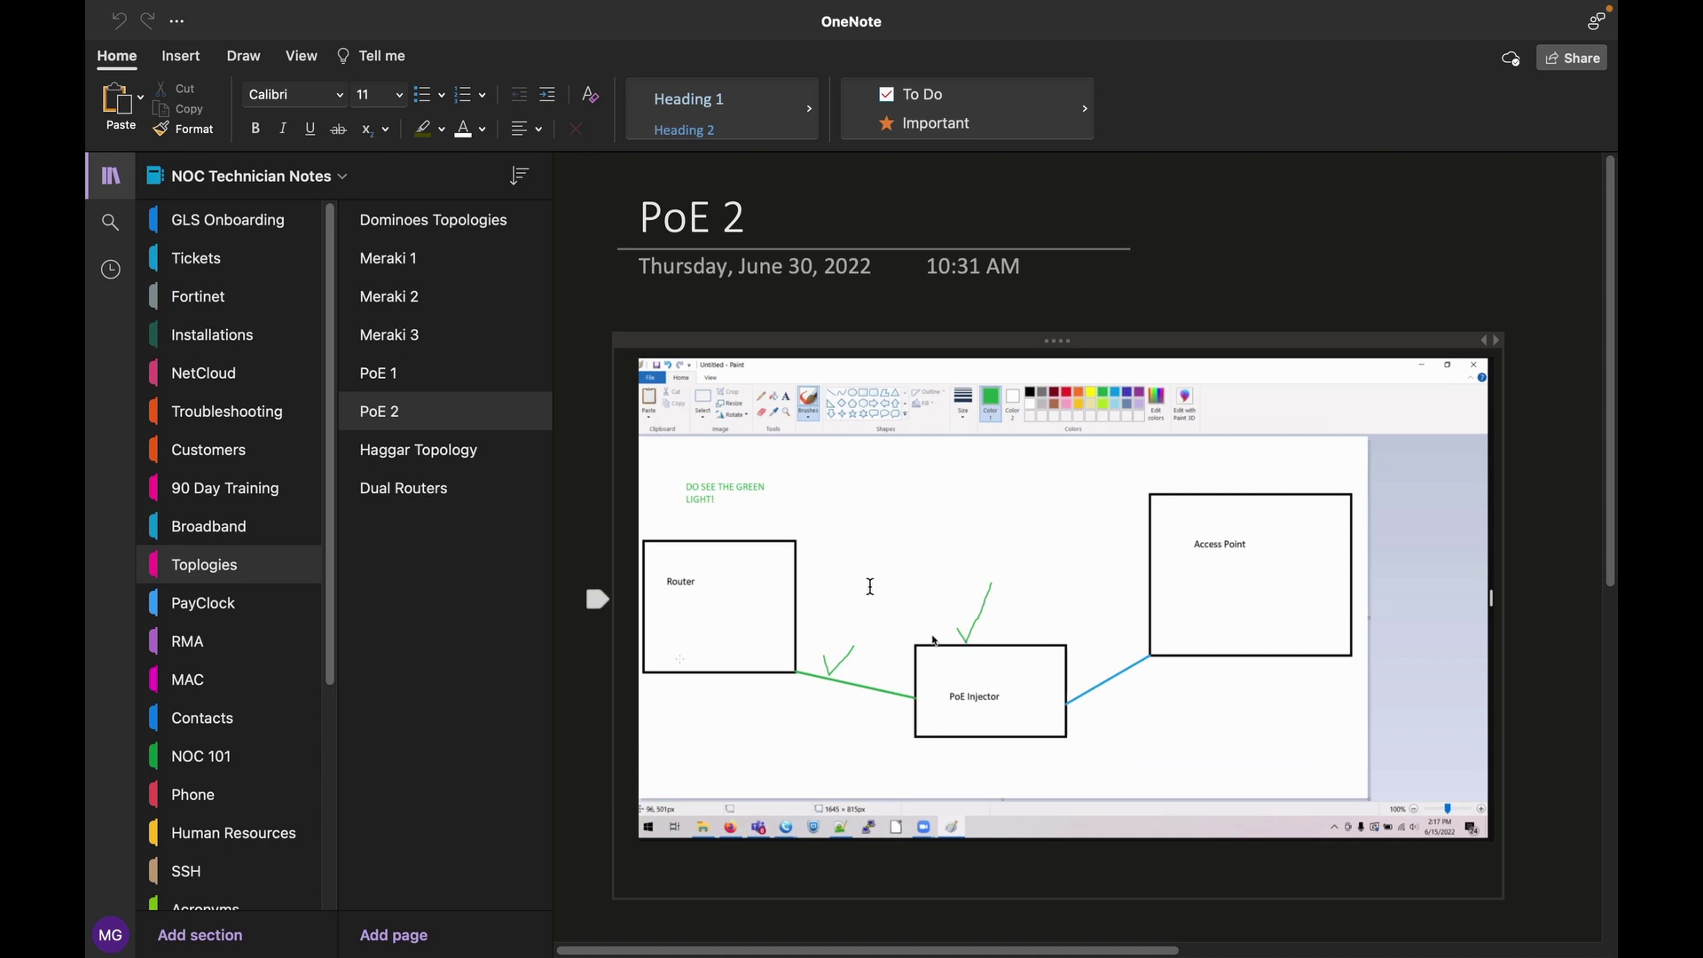
click(462, 459)
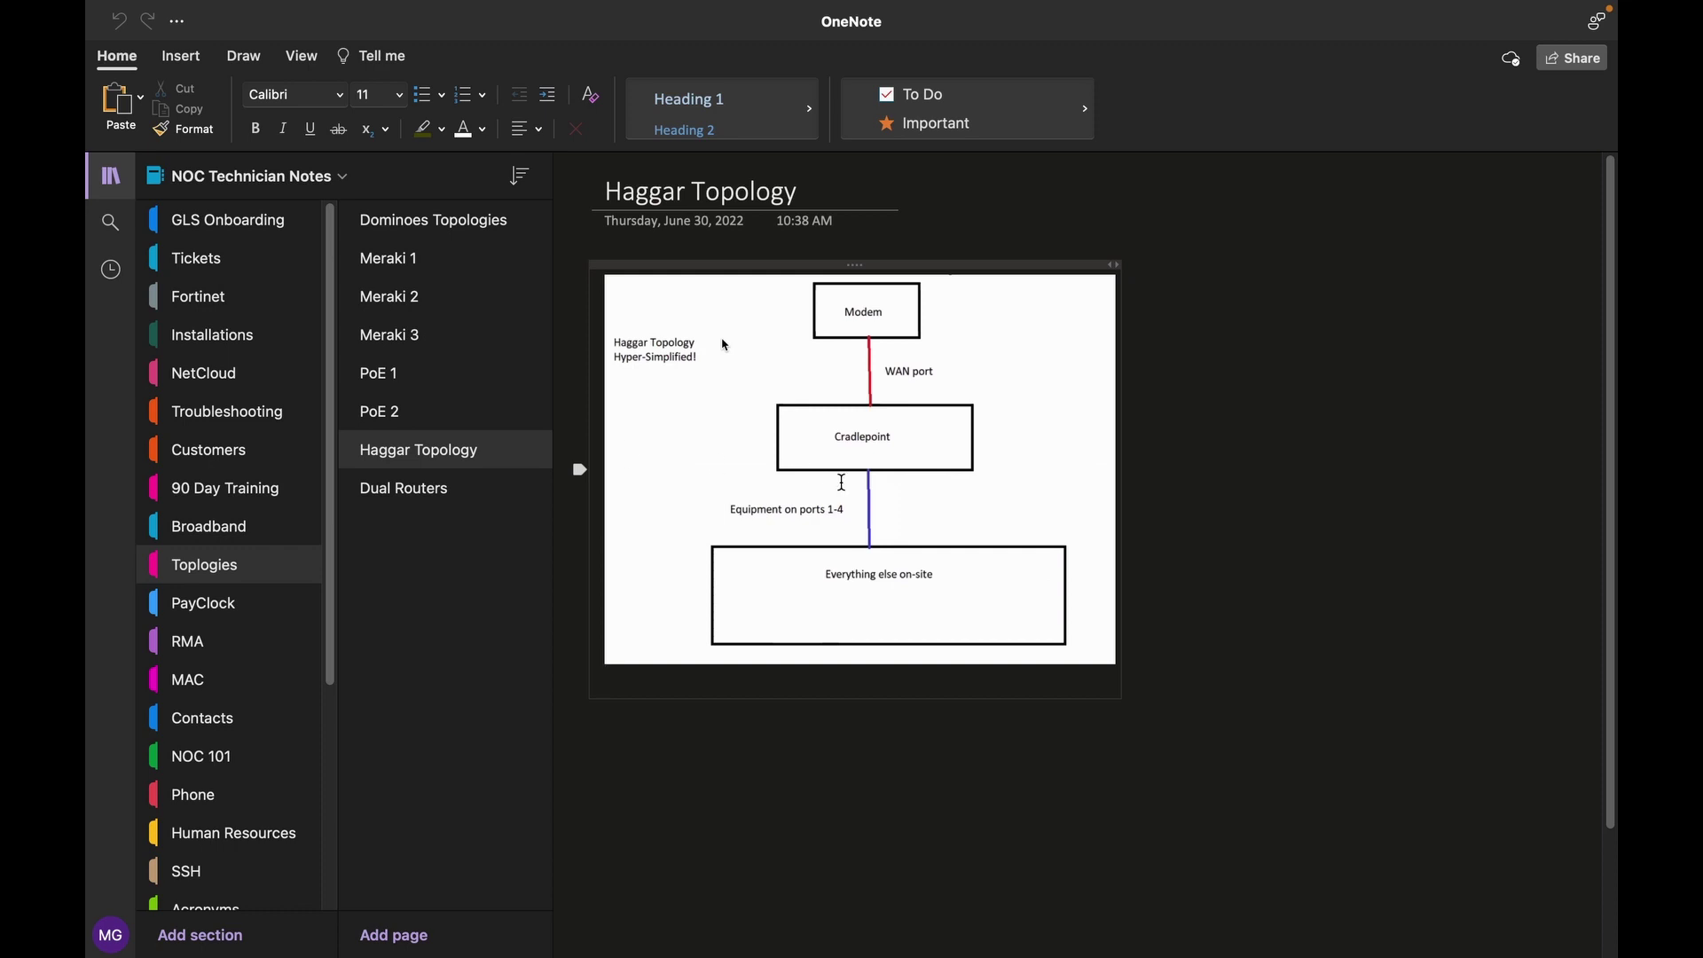
Step: Open the Dual Routers page from OneNote's page list
scroll(757, 482, up, 2)
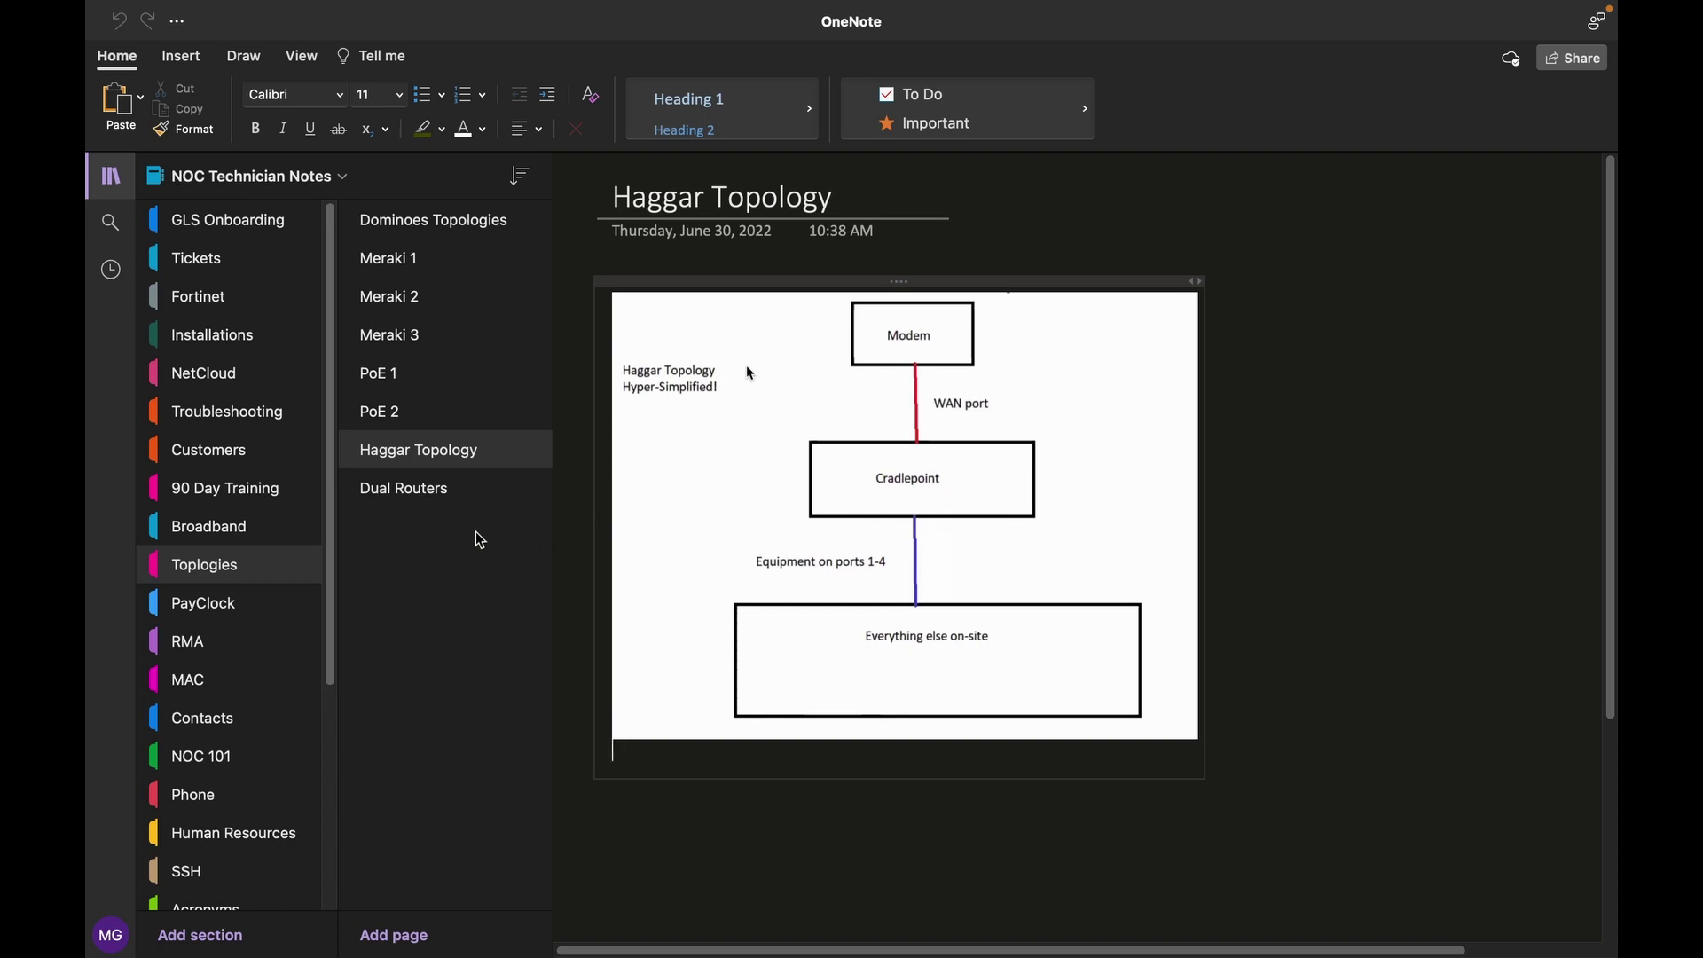
click(448, 493)
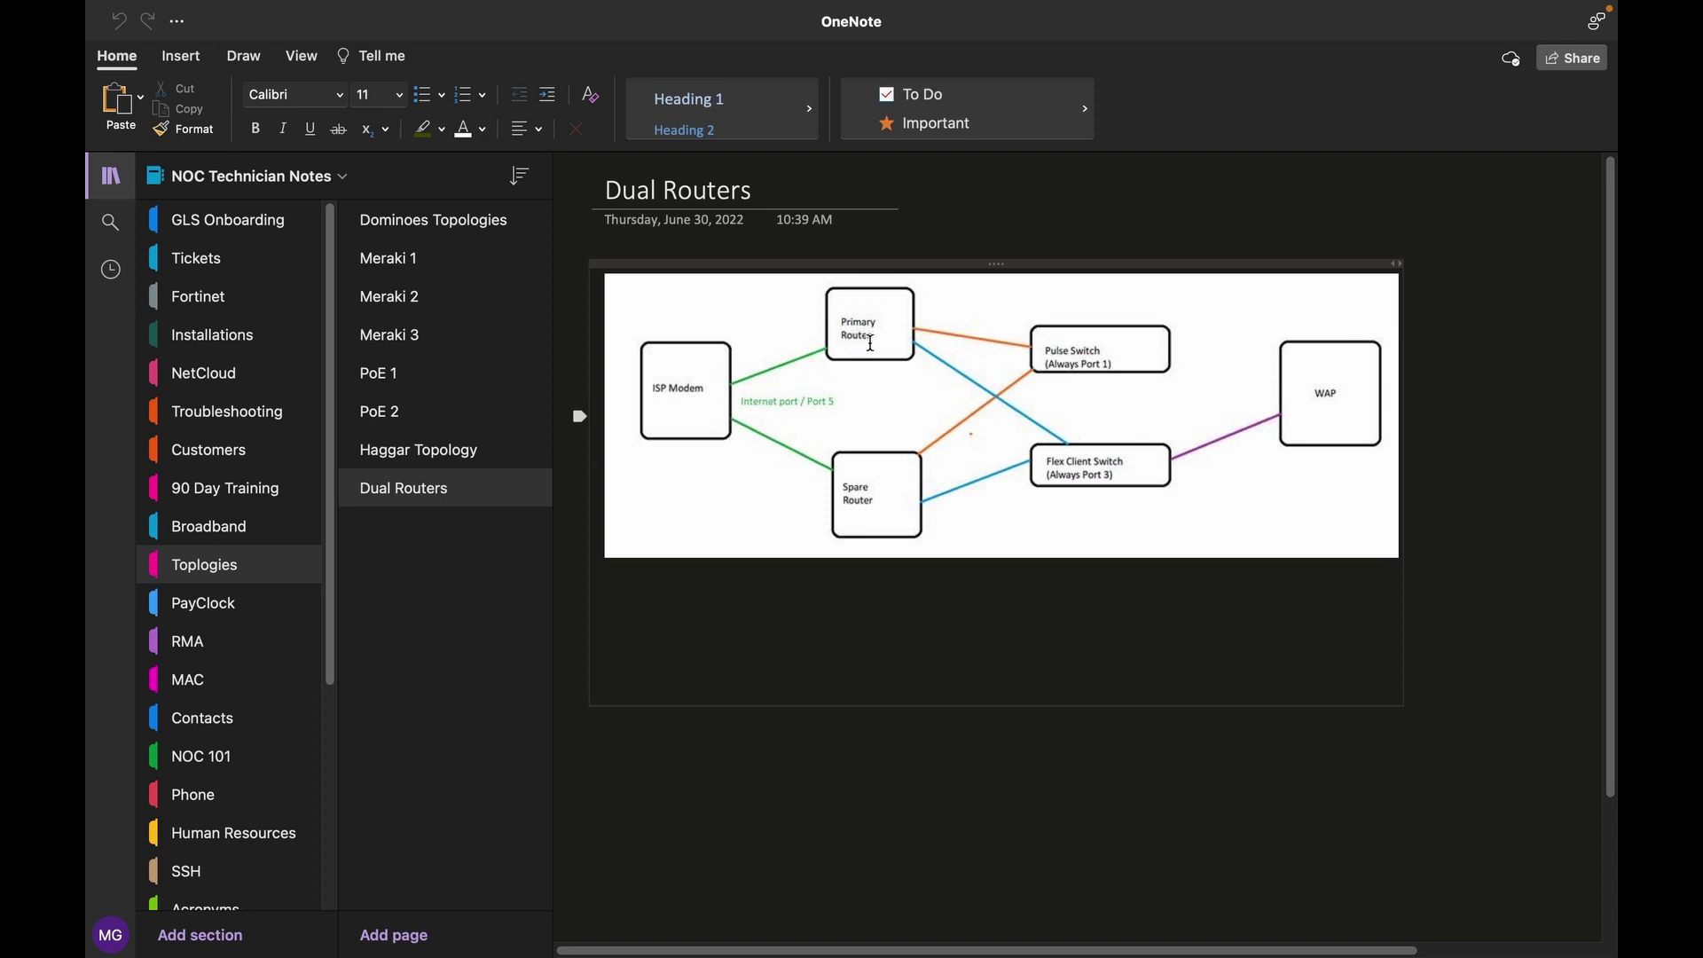
scroll(745, 395, up, 1)
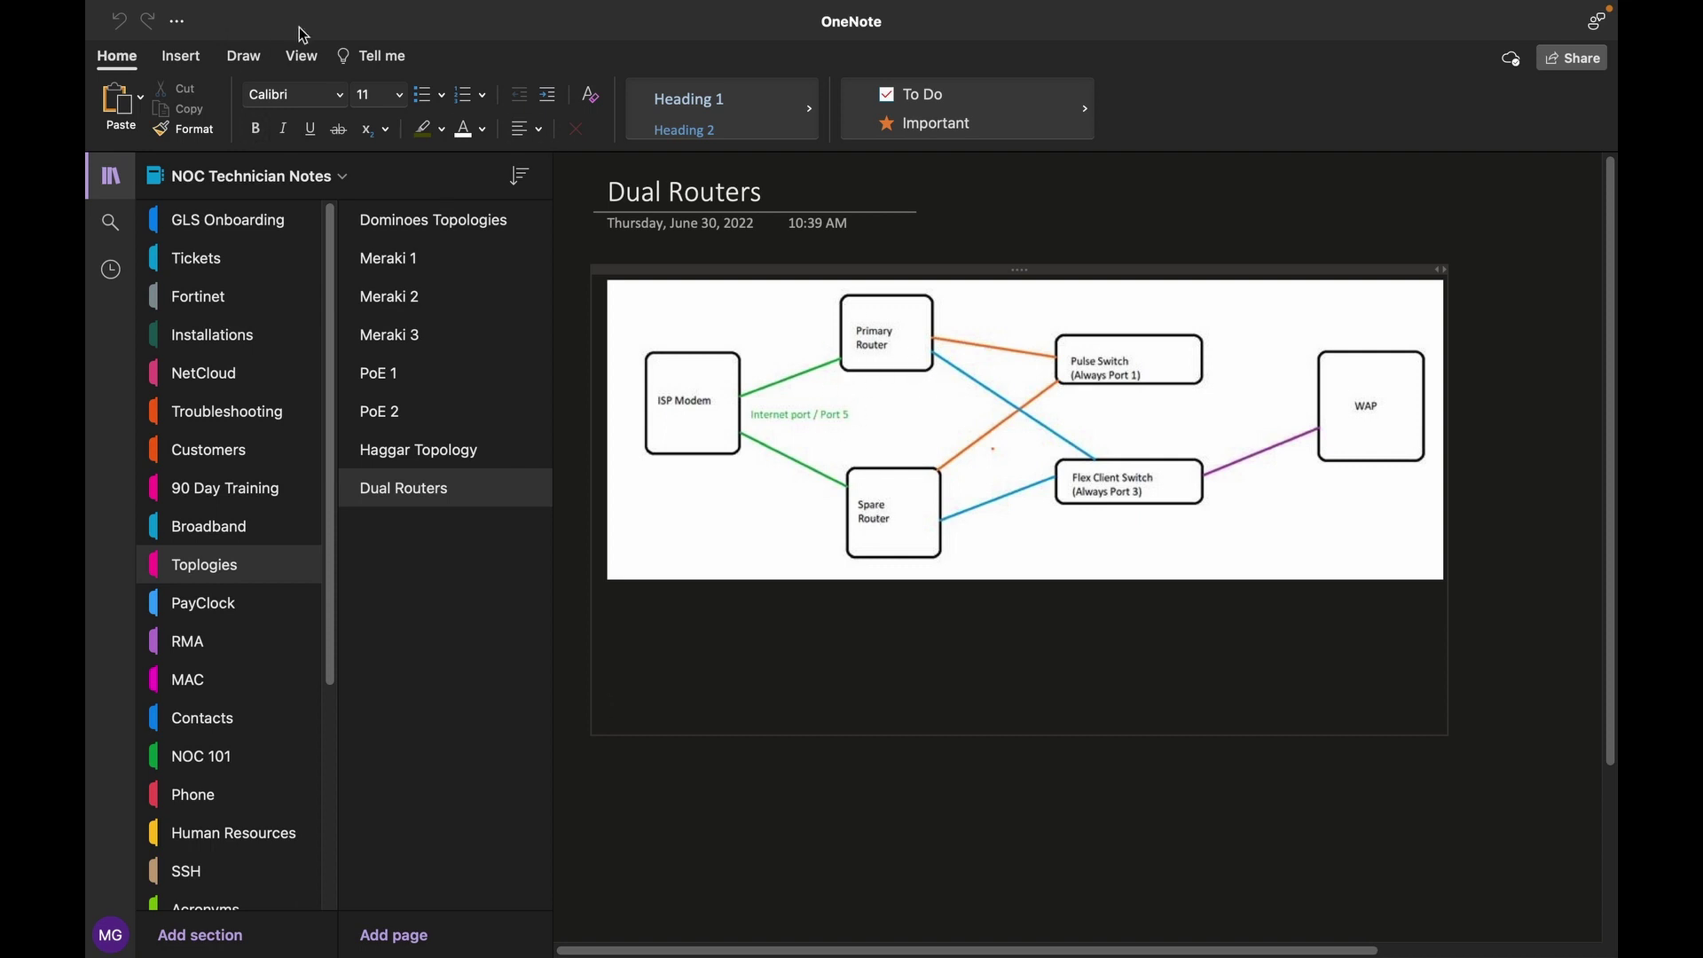
Step: Take OneNote out of full screen, then launch Paint and maximize its window
mouse_move(147, 7)
click(147, 49)
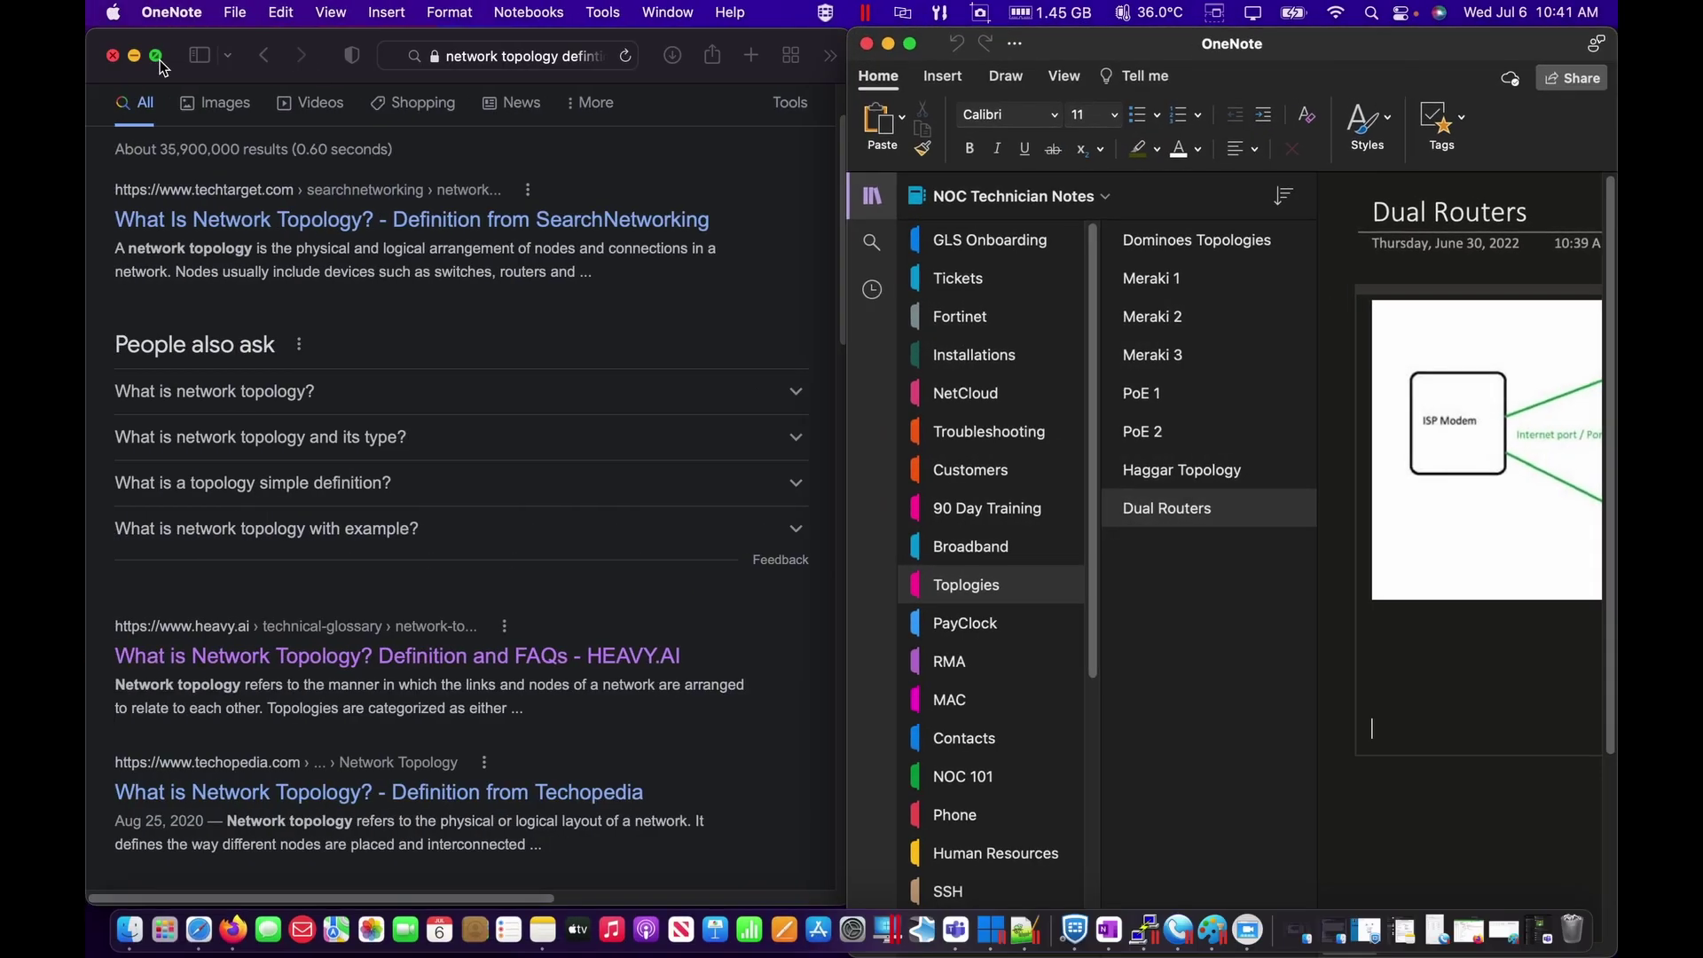
click(1211, 930)
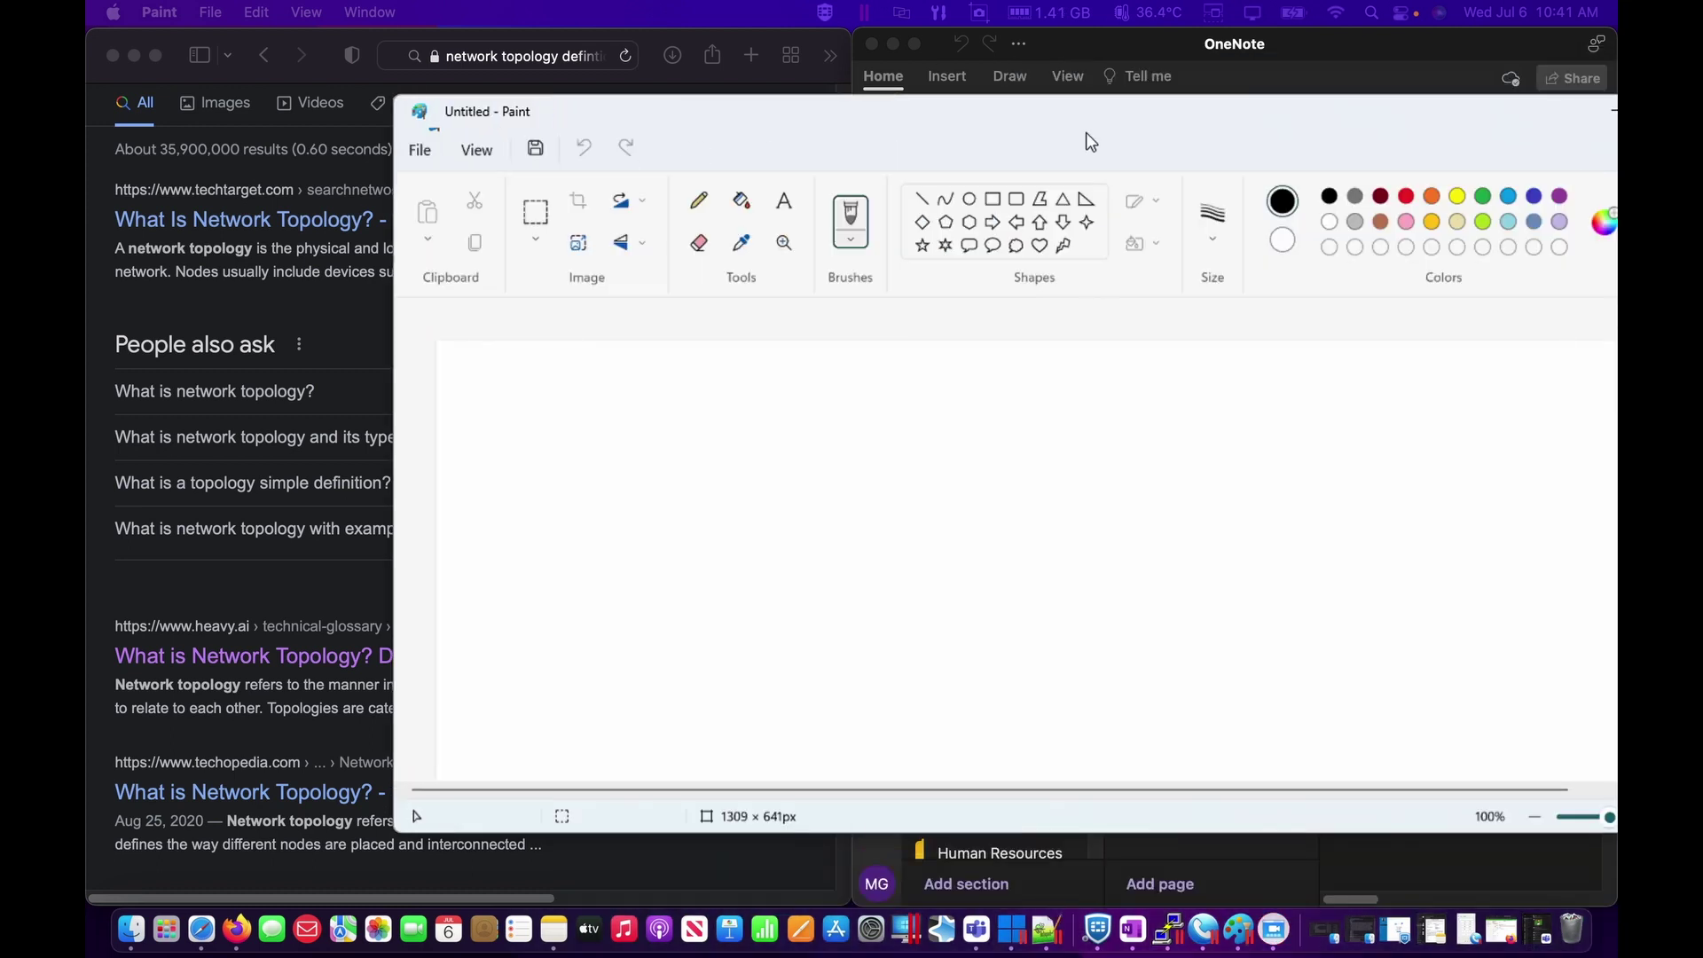
drag(1085, 141, 852, 153)
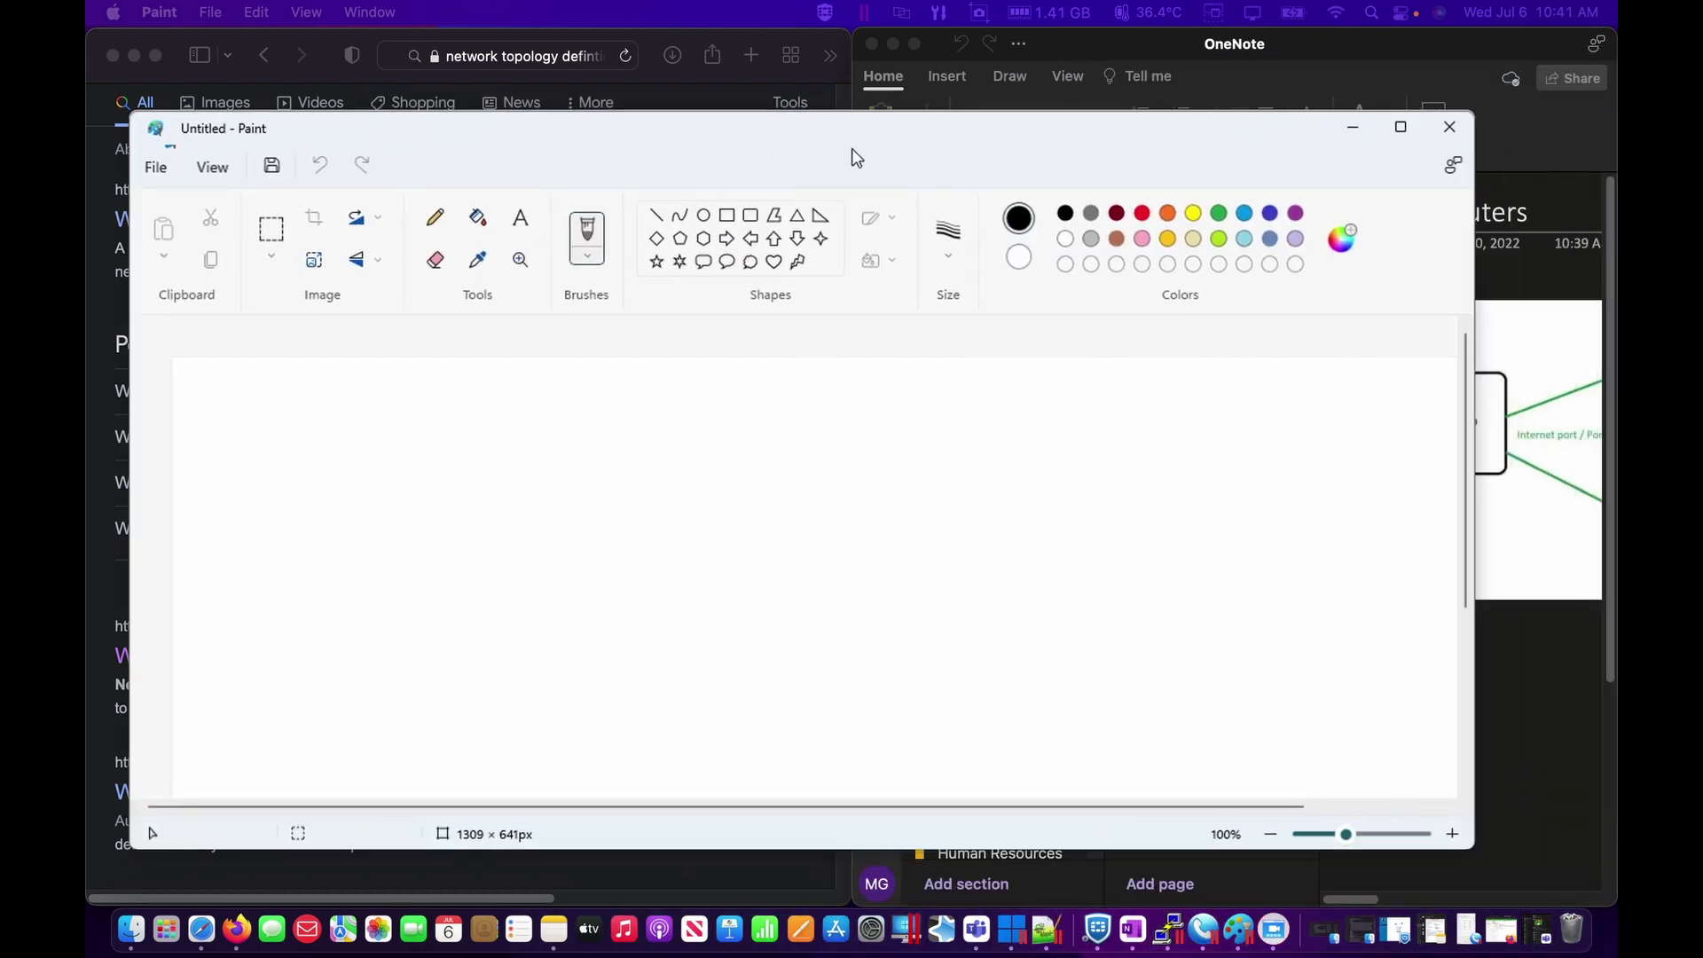
click(1404, 133)
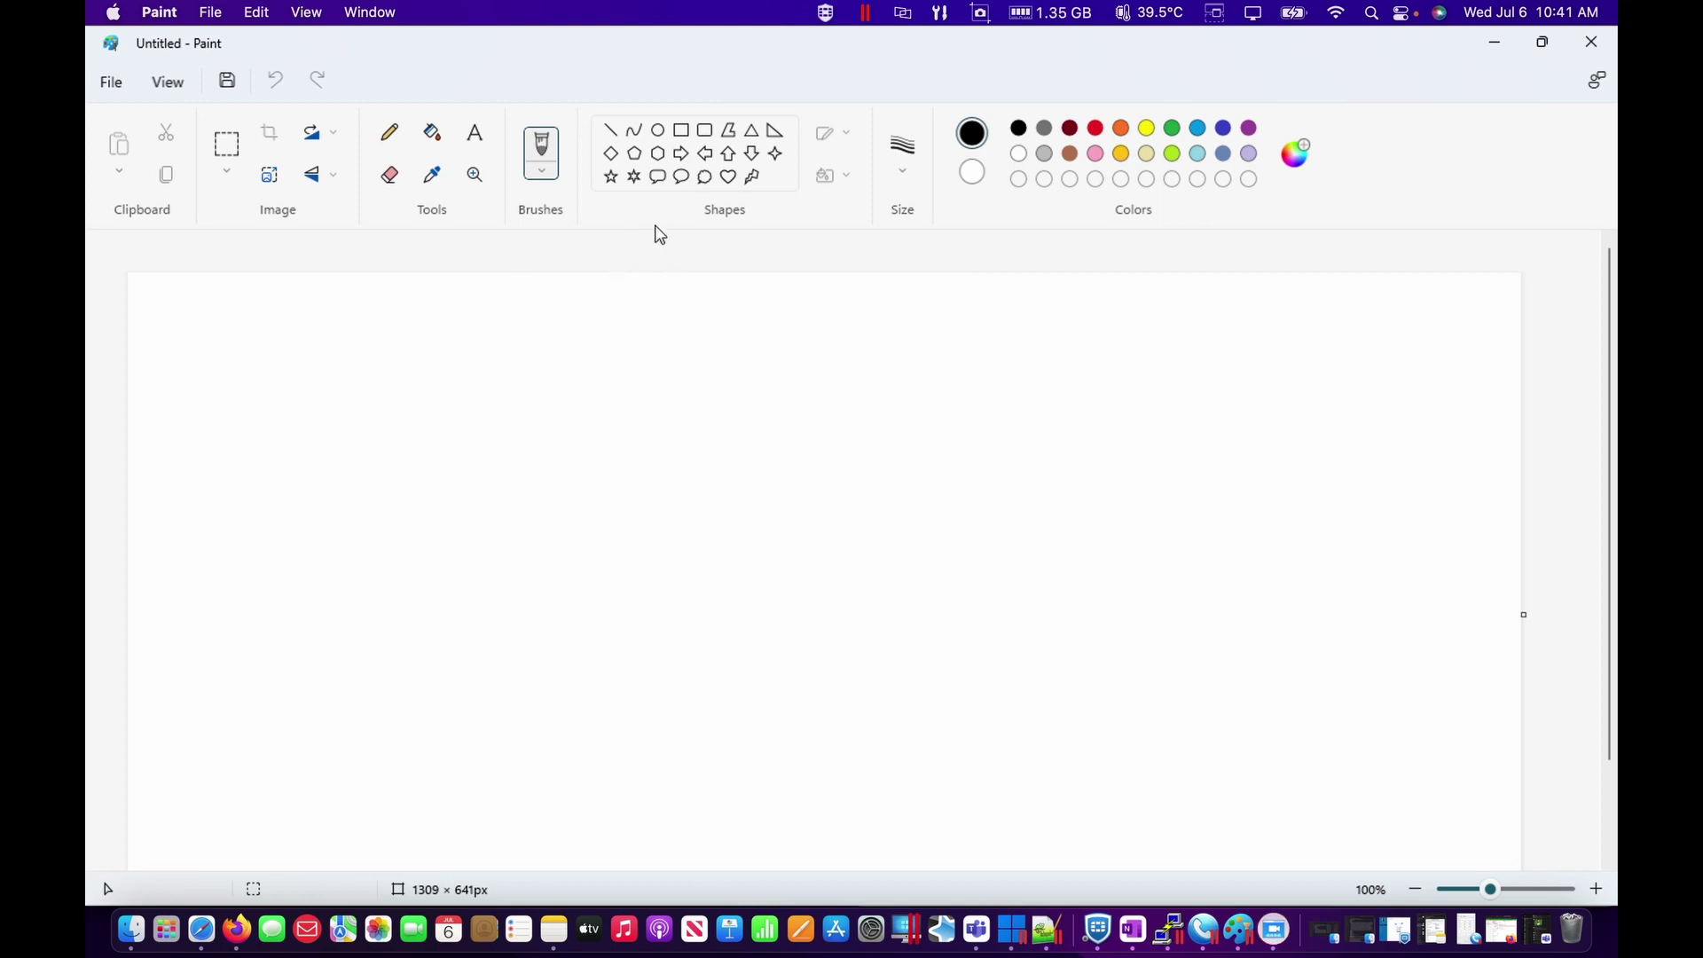
Step: Draw two side-by-side rectangles and label them PC 1 and PC 2
click(681, 129)
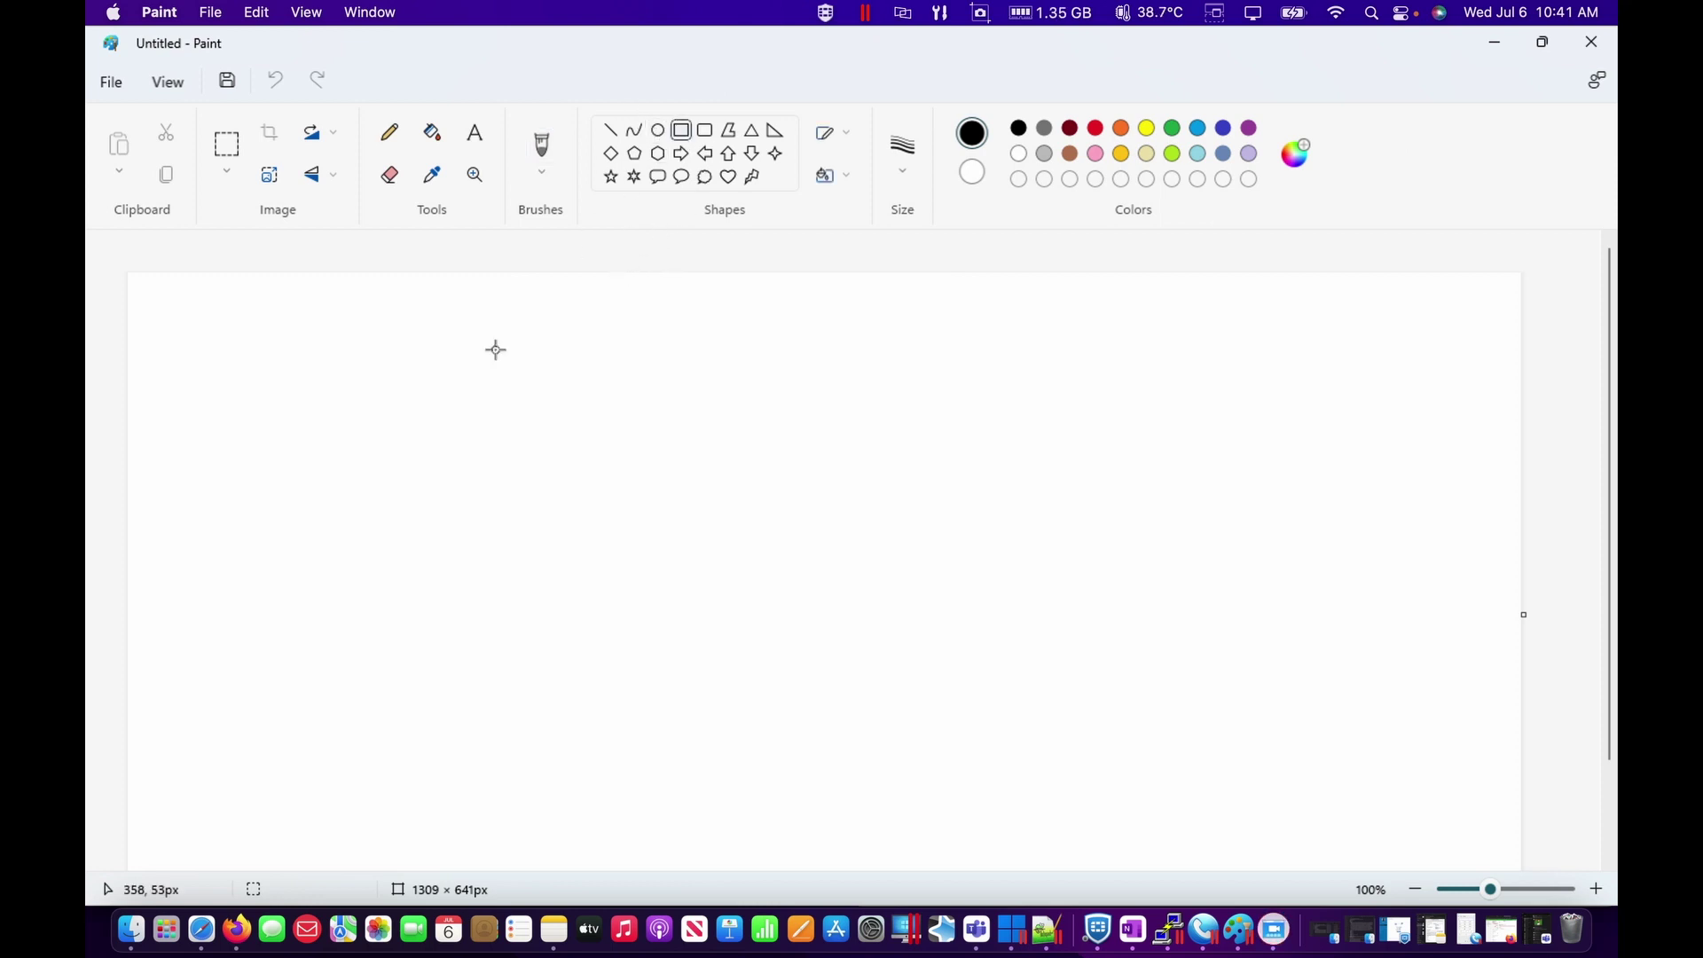
mouse_move(190, 367)
mouse_down()
mouse_move(218, 471)
mouse_move(403, 483)
mouse_move(395, 495)
mouse_up()
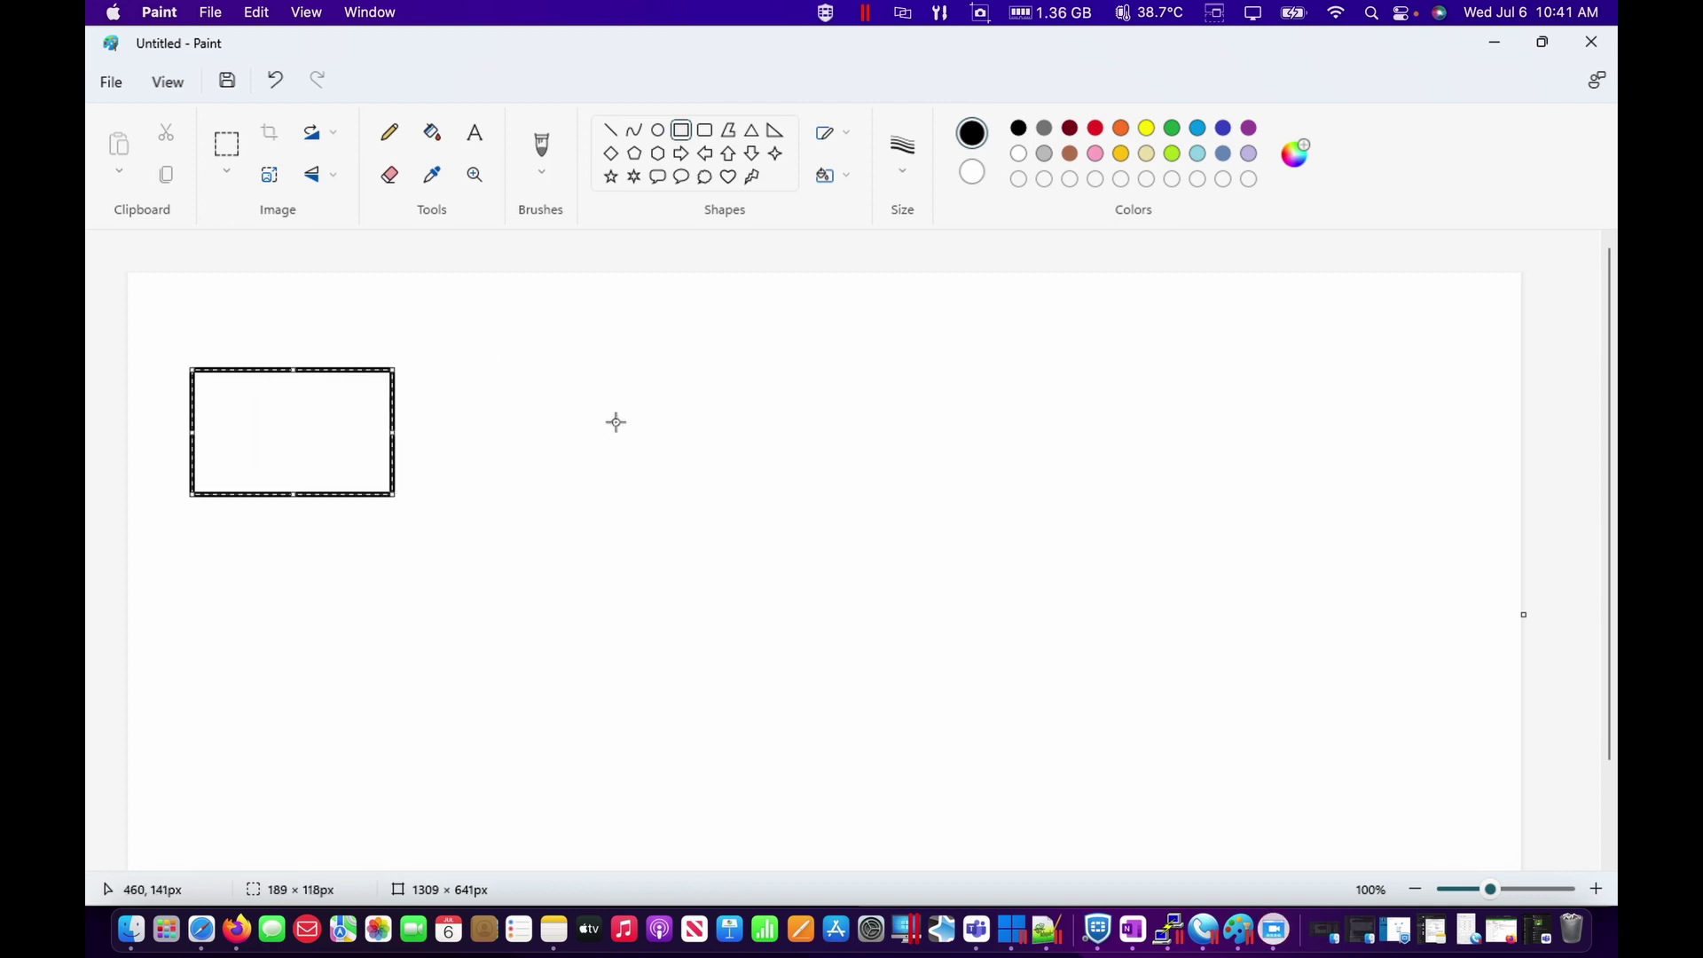
drag(593, 377, 869, 530)
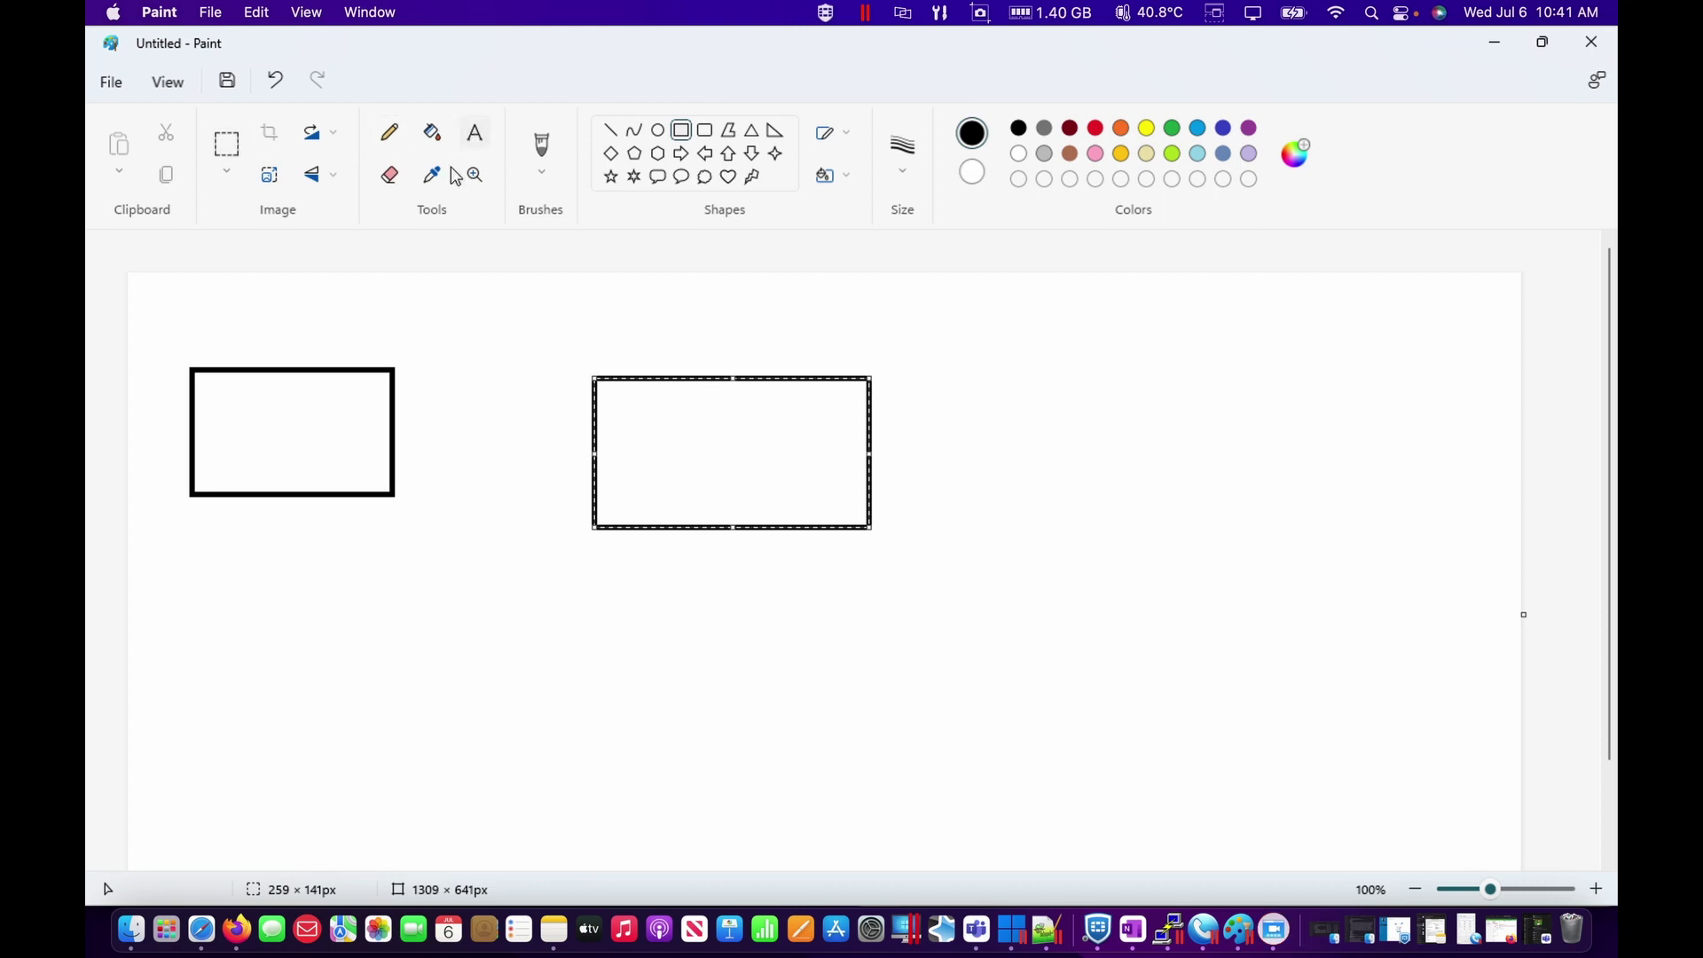
click(475, 132)
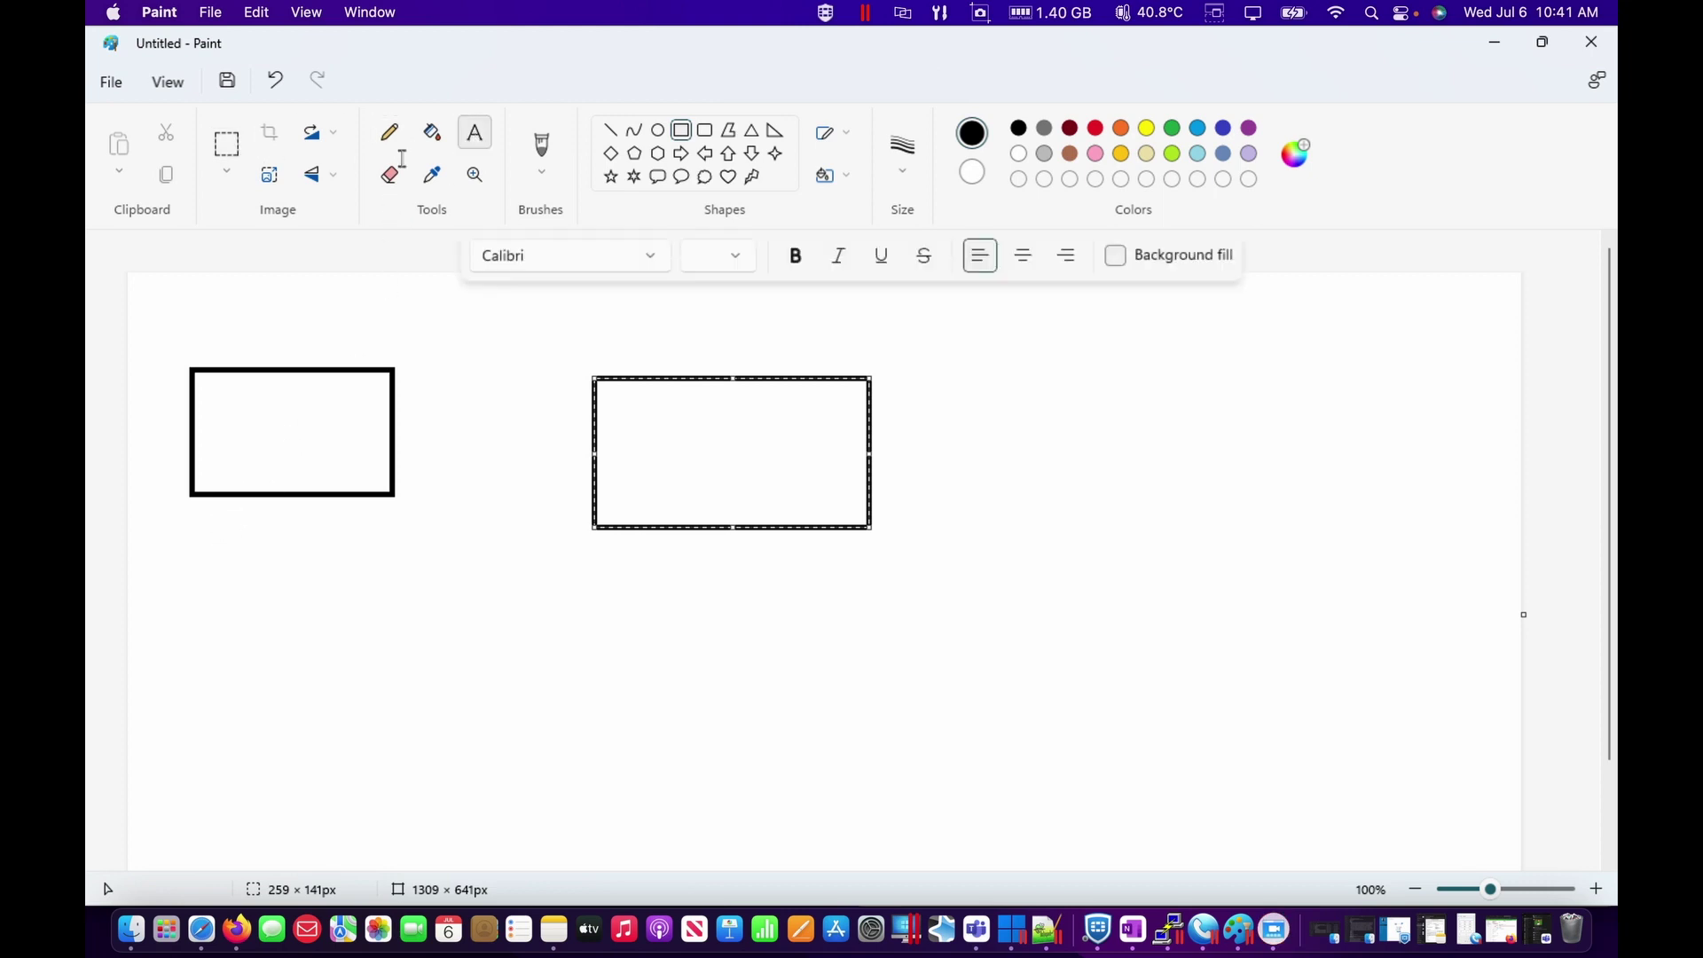
drag(213, 488, 750, 556)
text(PC 1)
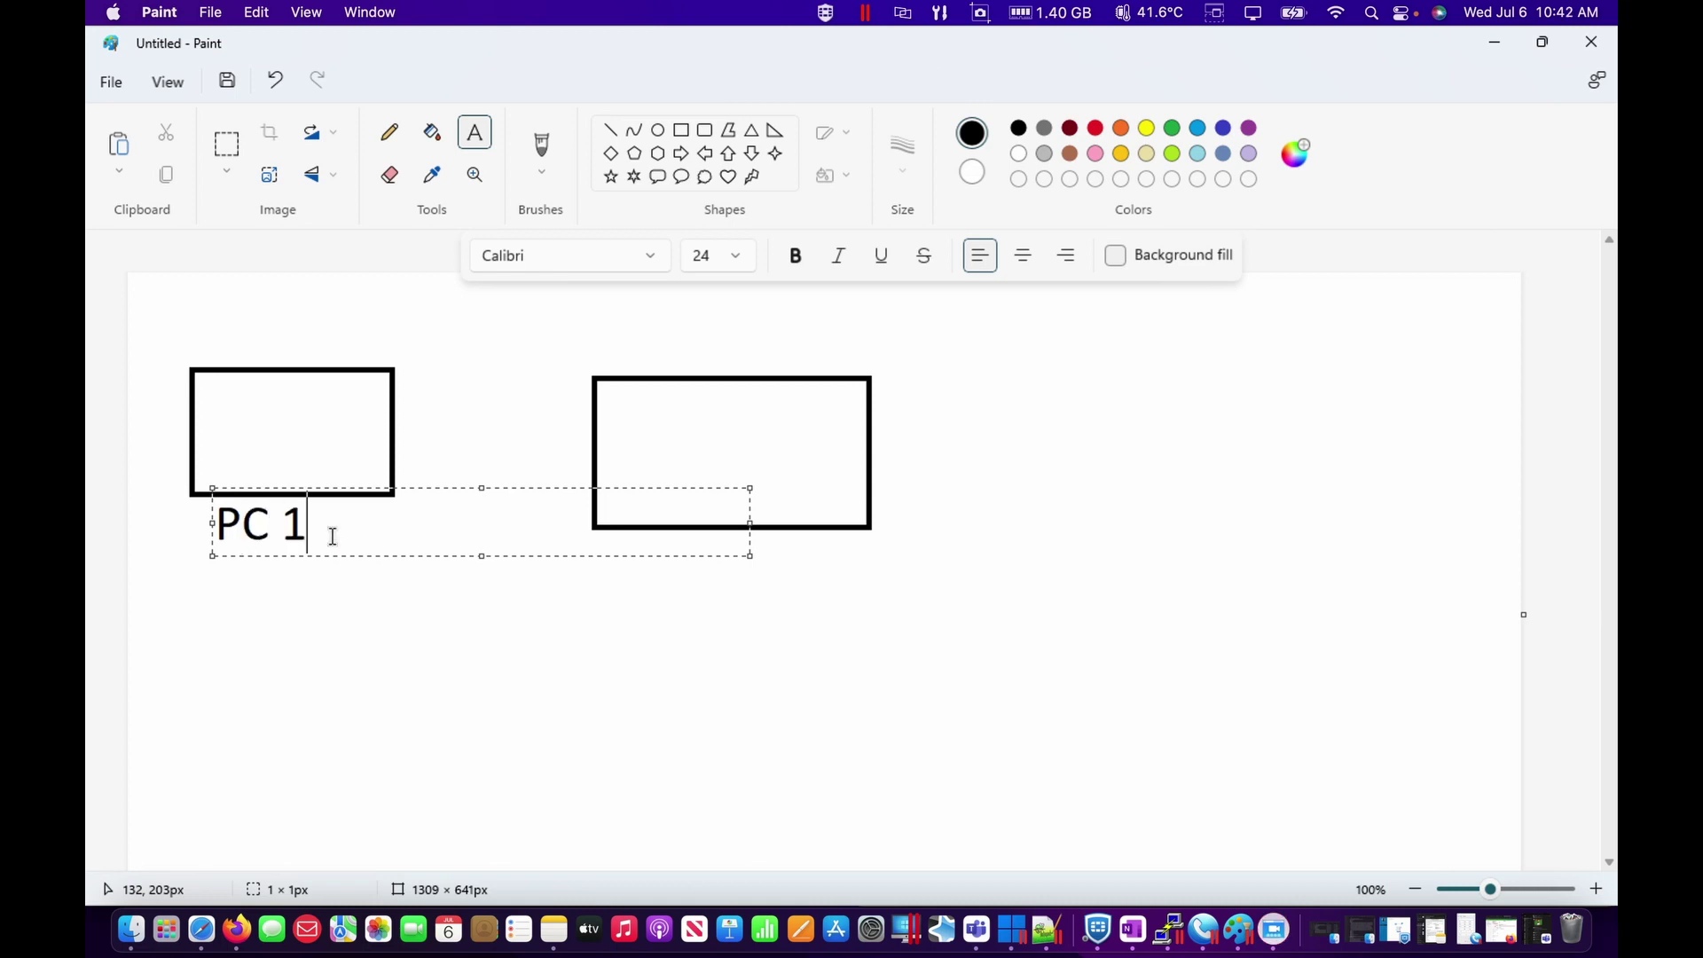
click(661, 586)
click(627, 559)
text(PC 2)
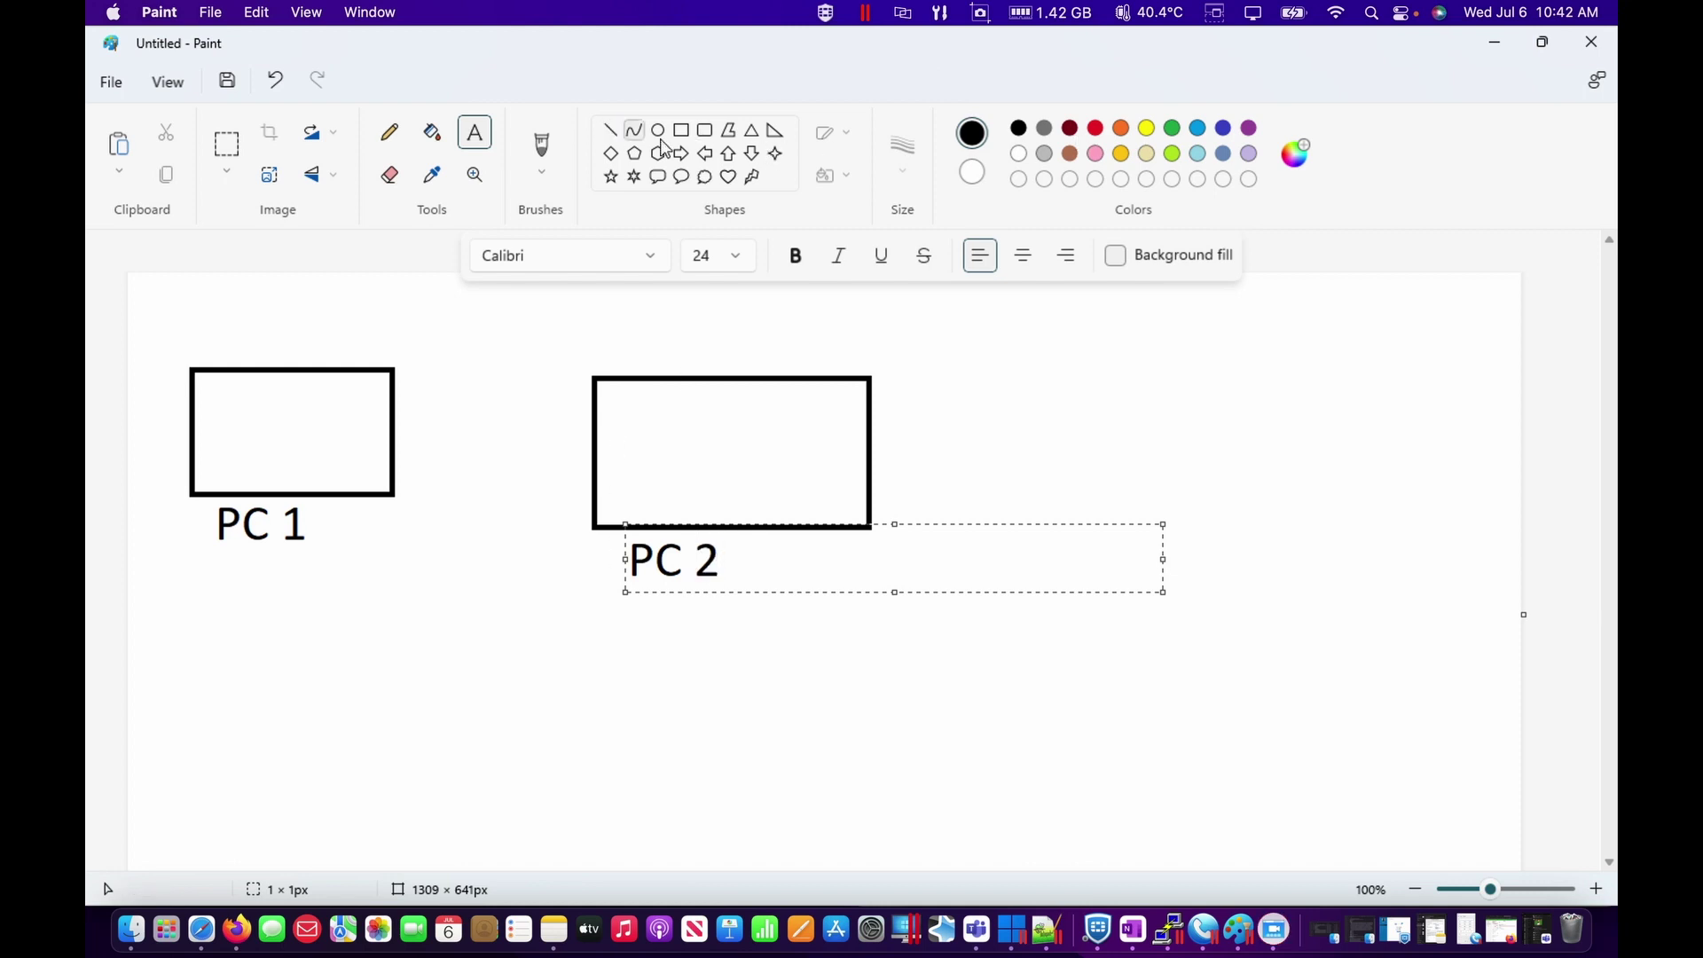
Step: Join the PC 1 and PC 2 rectangles with a blue straight line
click(1198, 128)
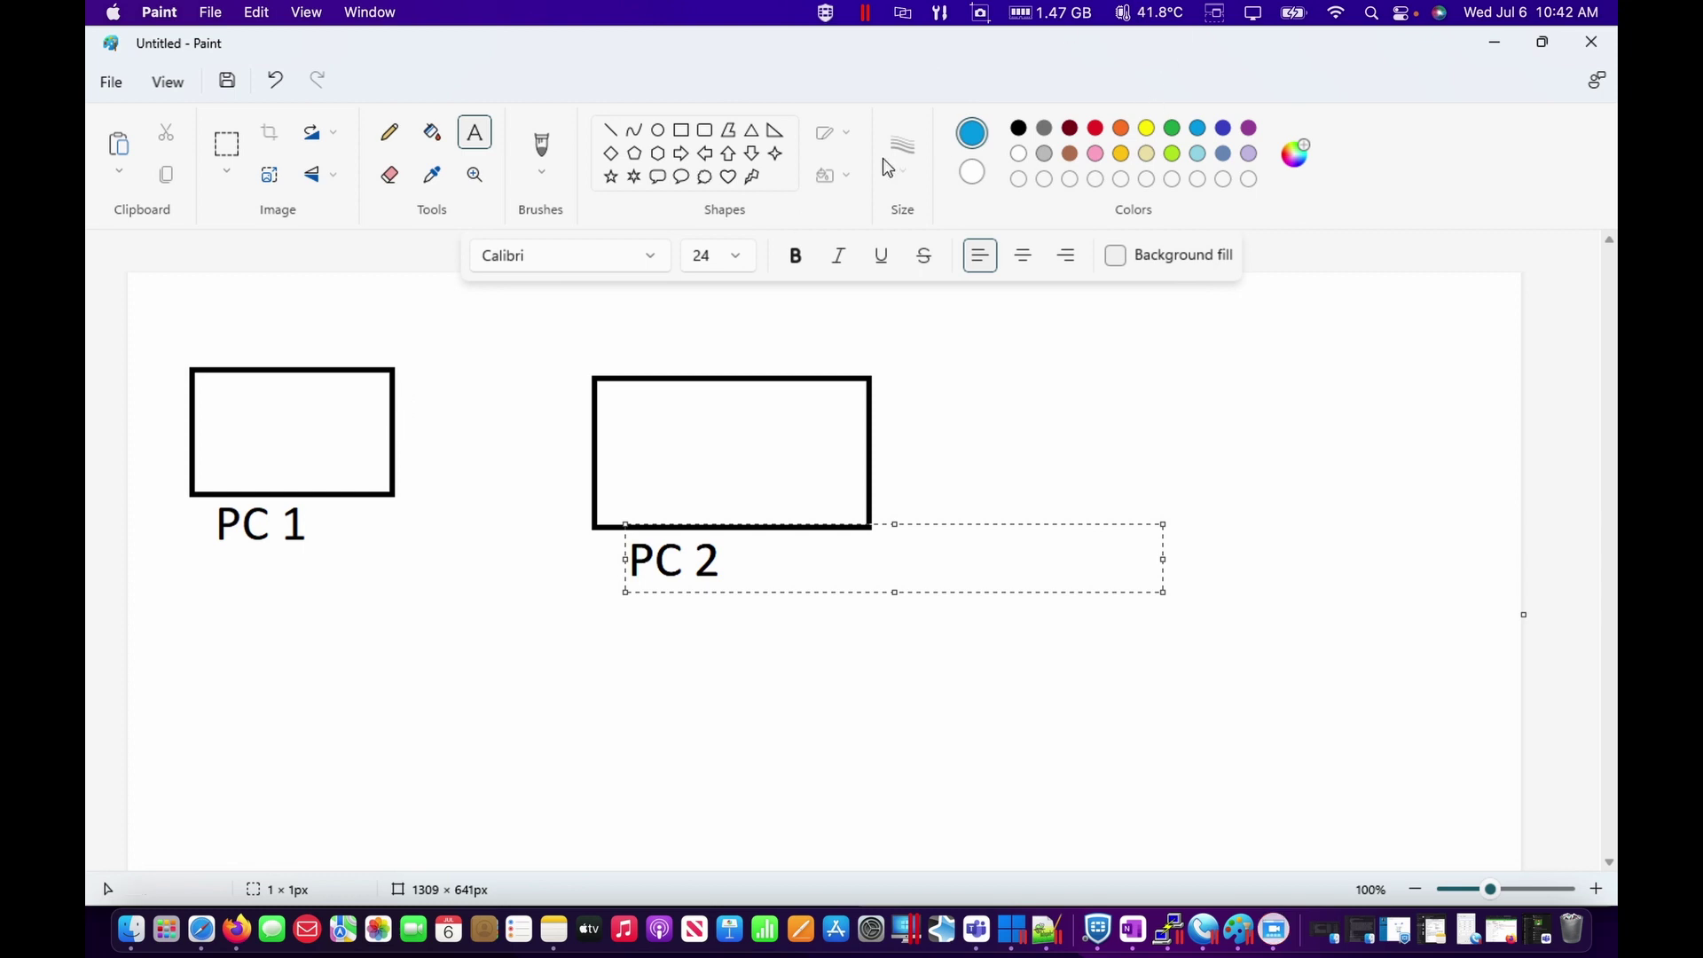
drag(397, 433, 594, 437)
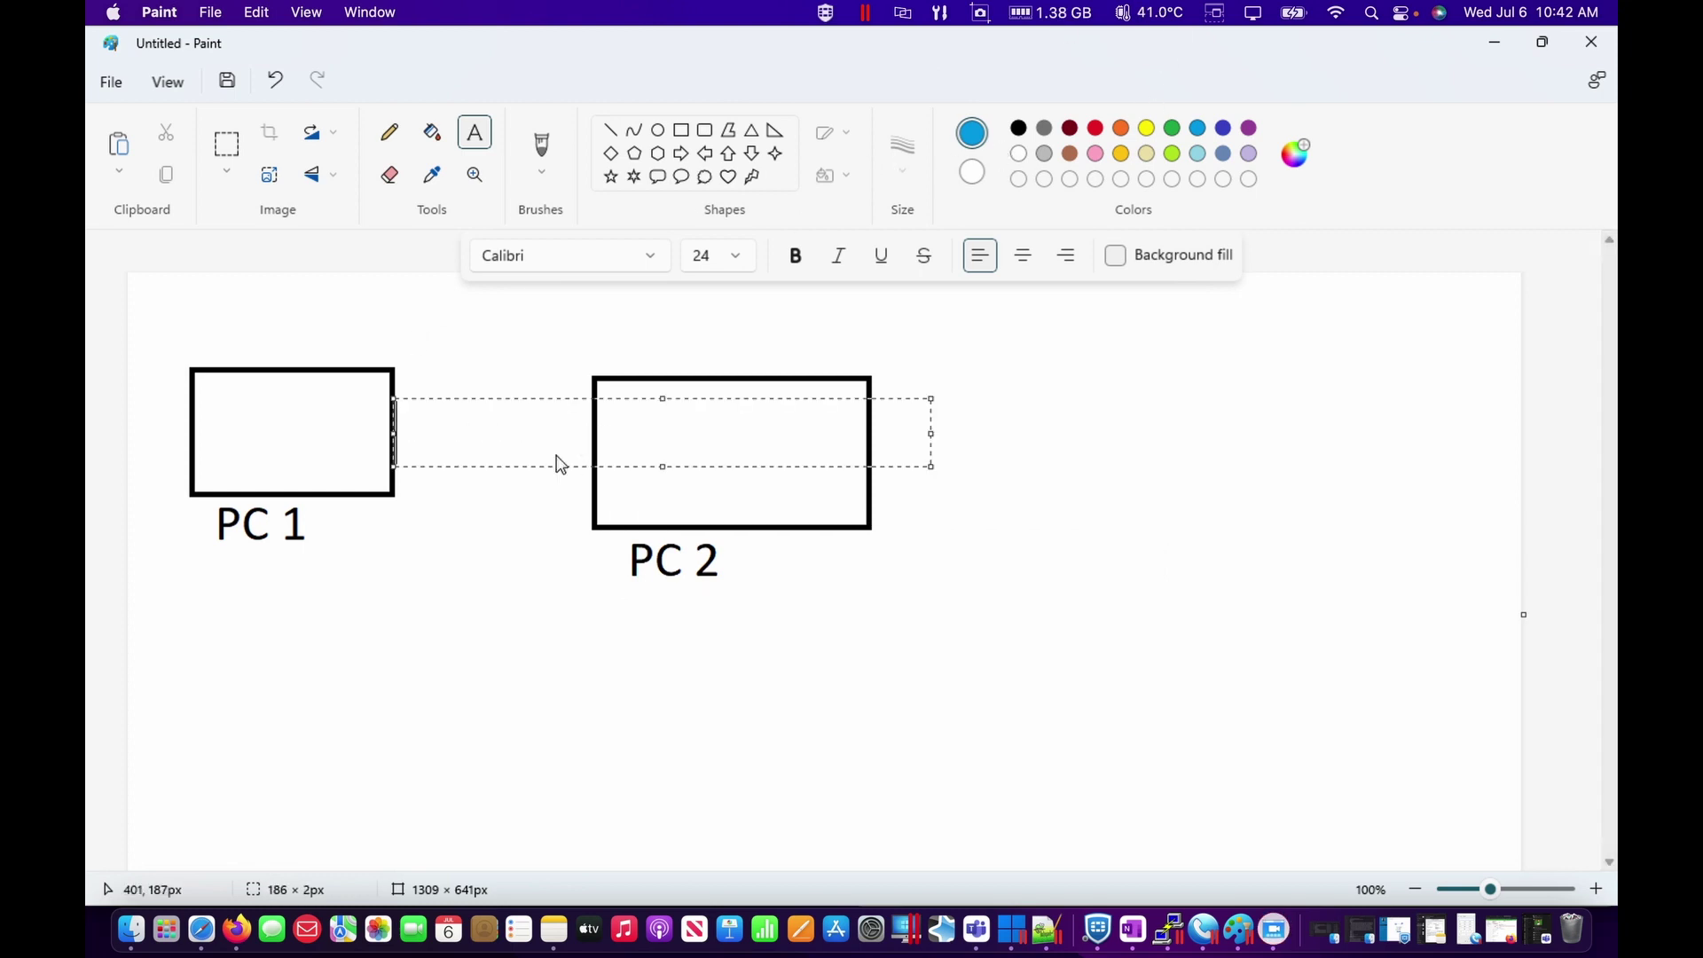
click(389, 133)
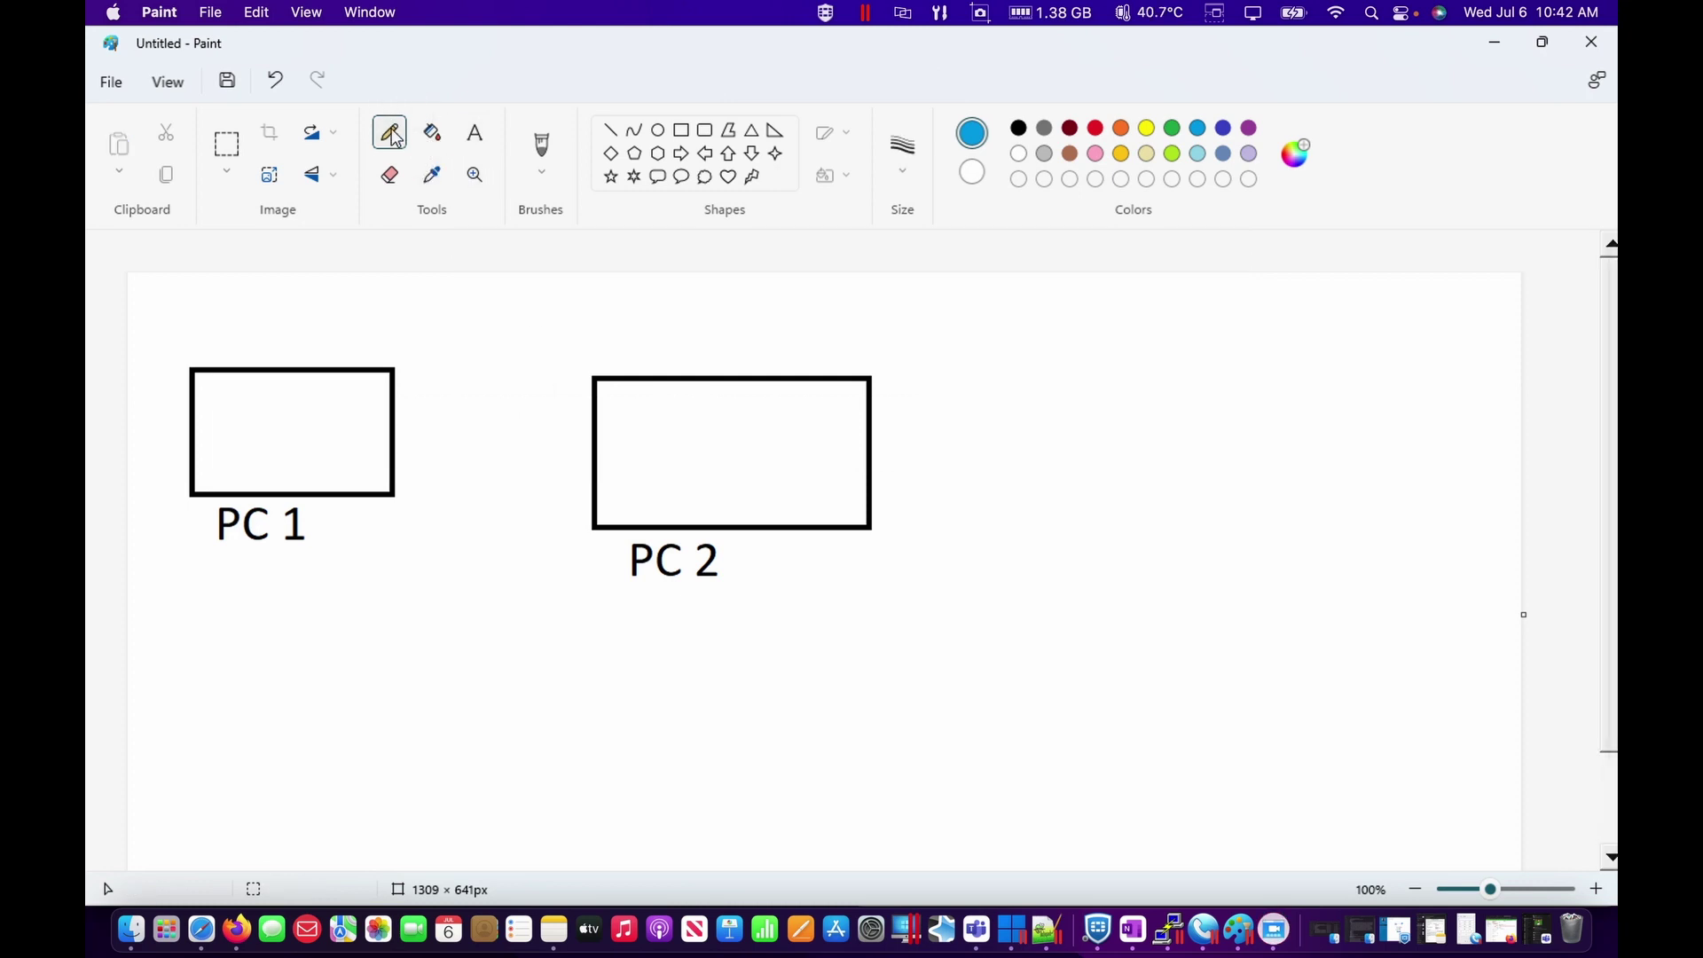
click(611, 130)
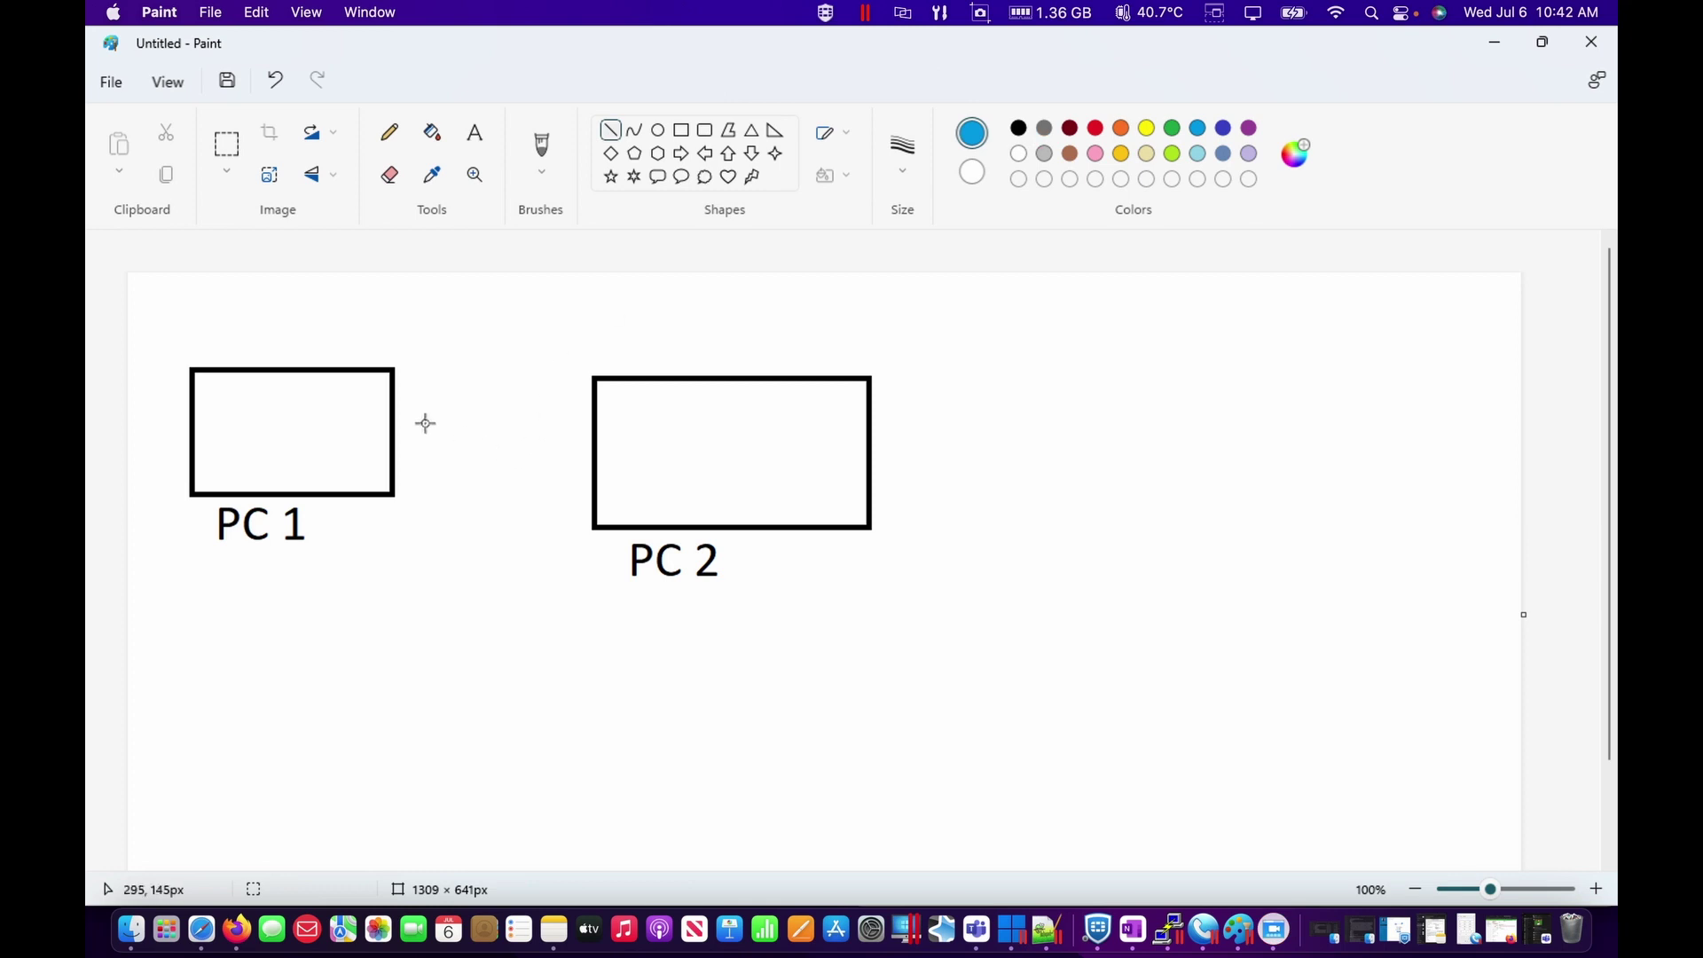
drag(401, 423, 593, 442)
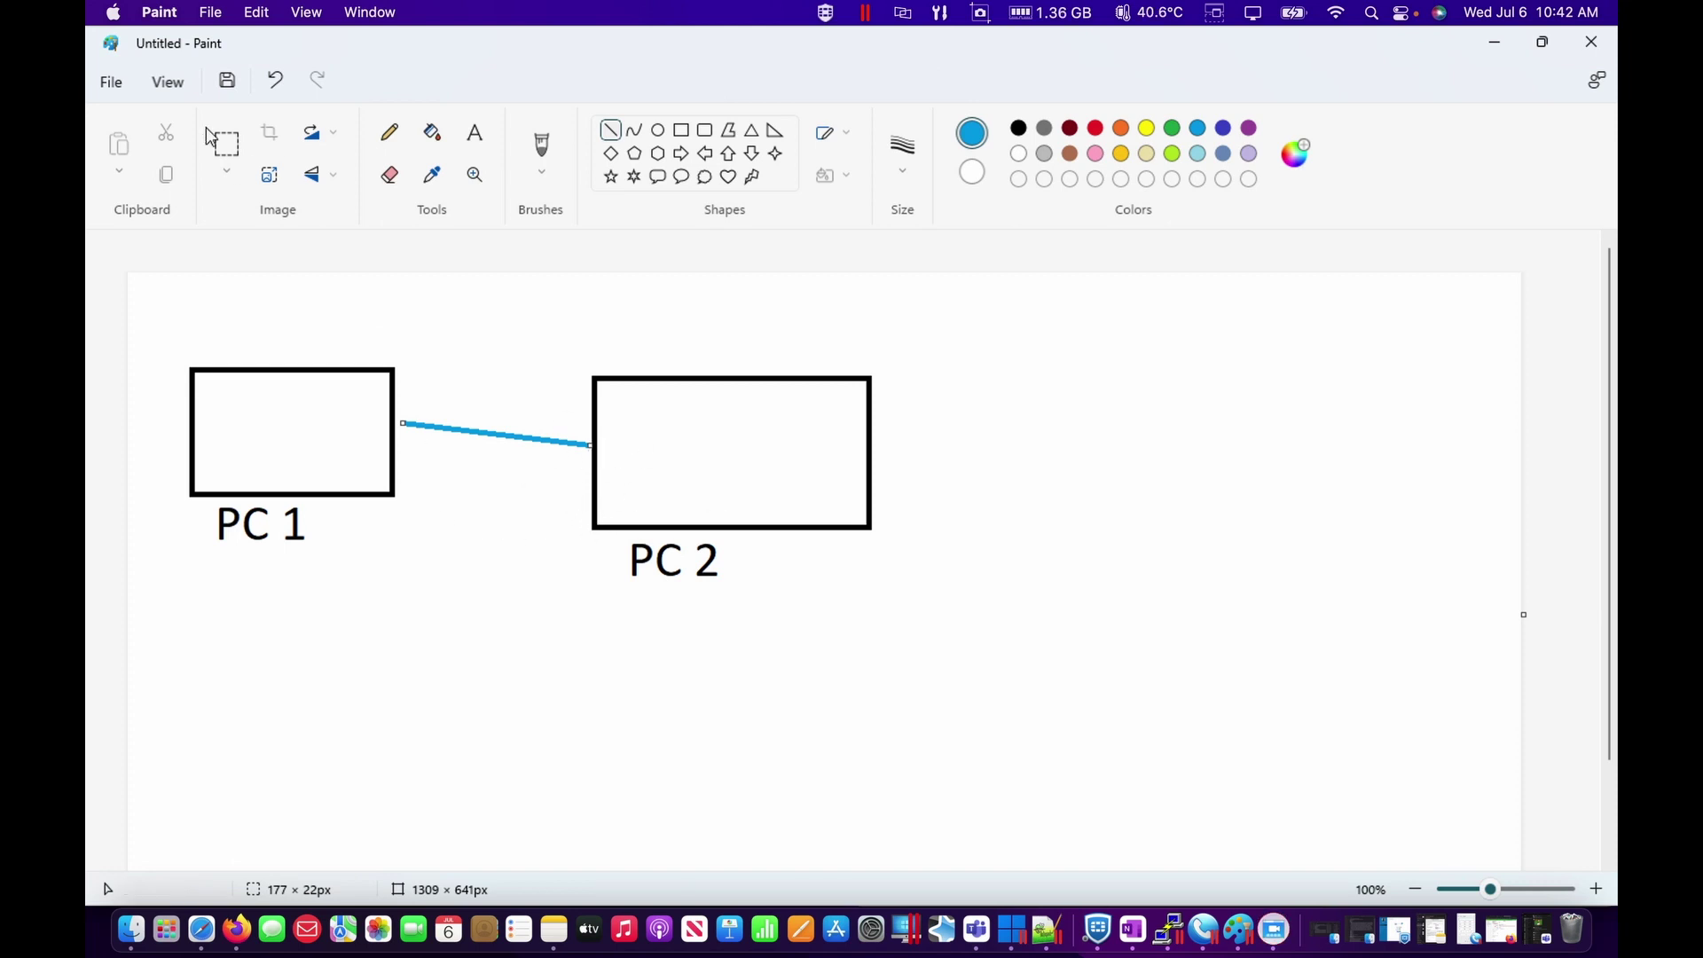
Step: Start a new blank image, discarding the PC 1–PC 2 drawing without saving
click(216, 20)
click(217, 47)
click(849, 530)
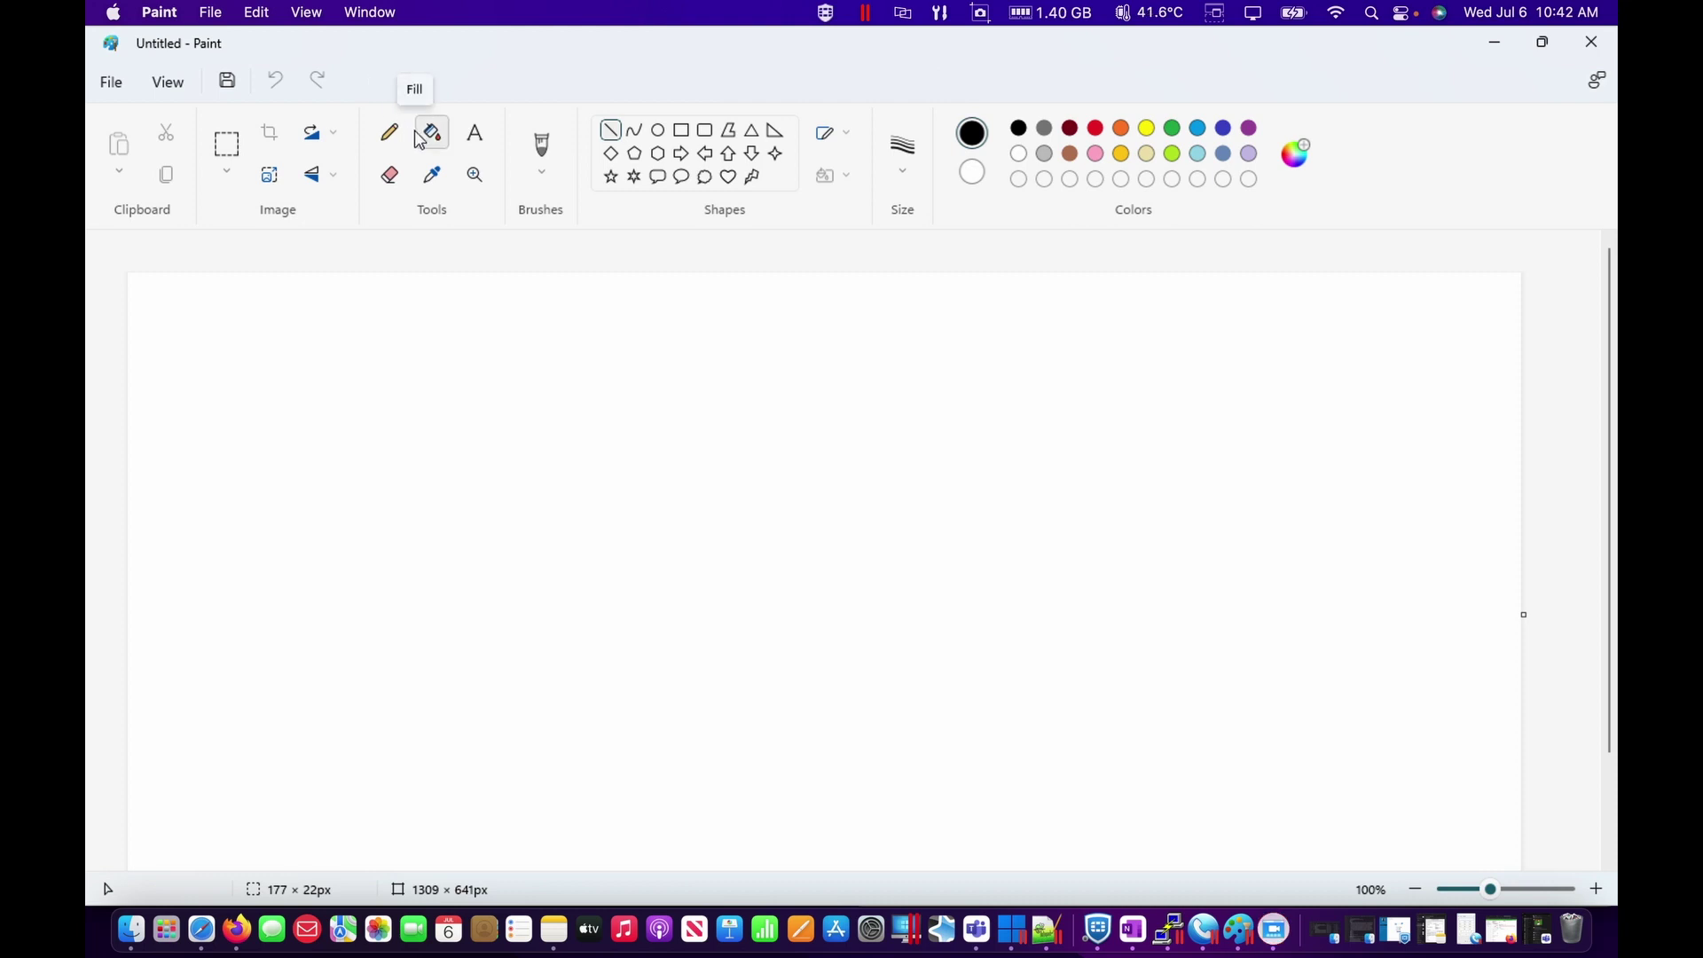
Step: Draw an ellipse near the canvas centre and label it HUB underneath
click(657, 130)
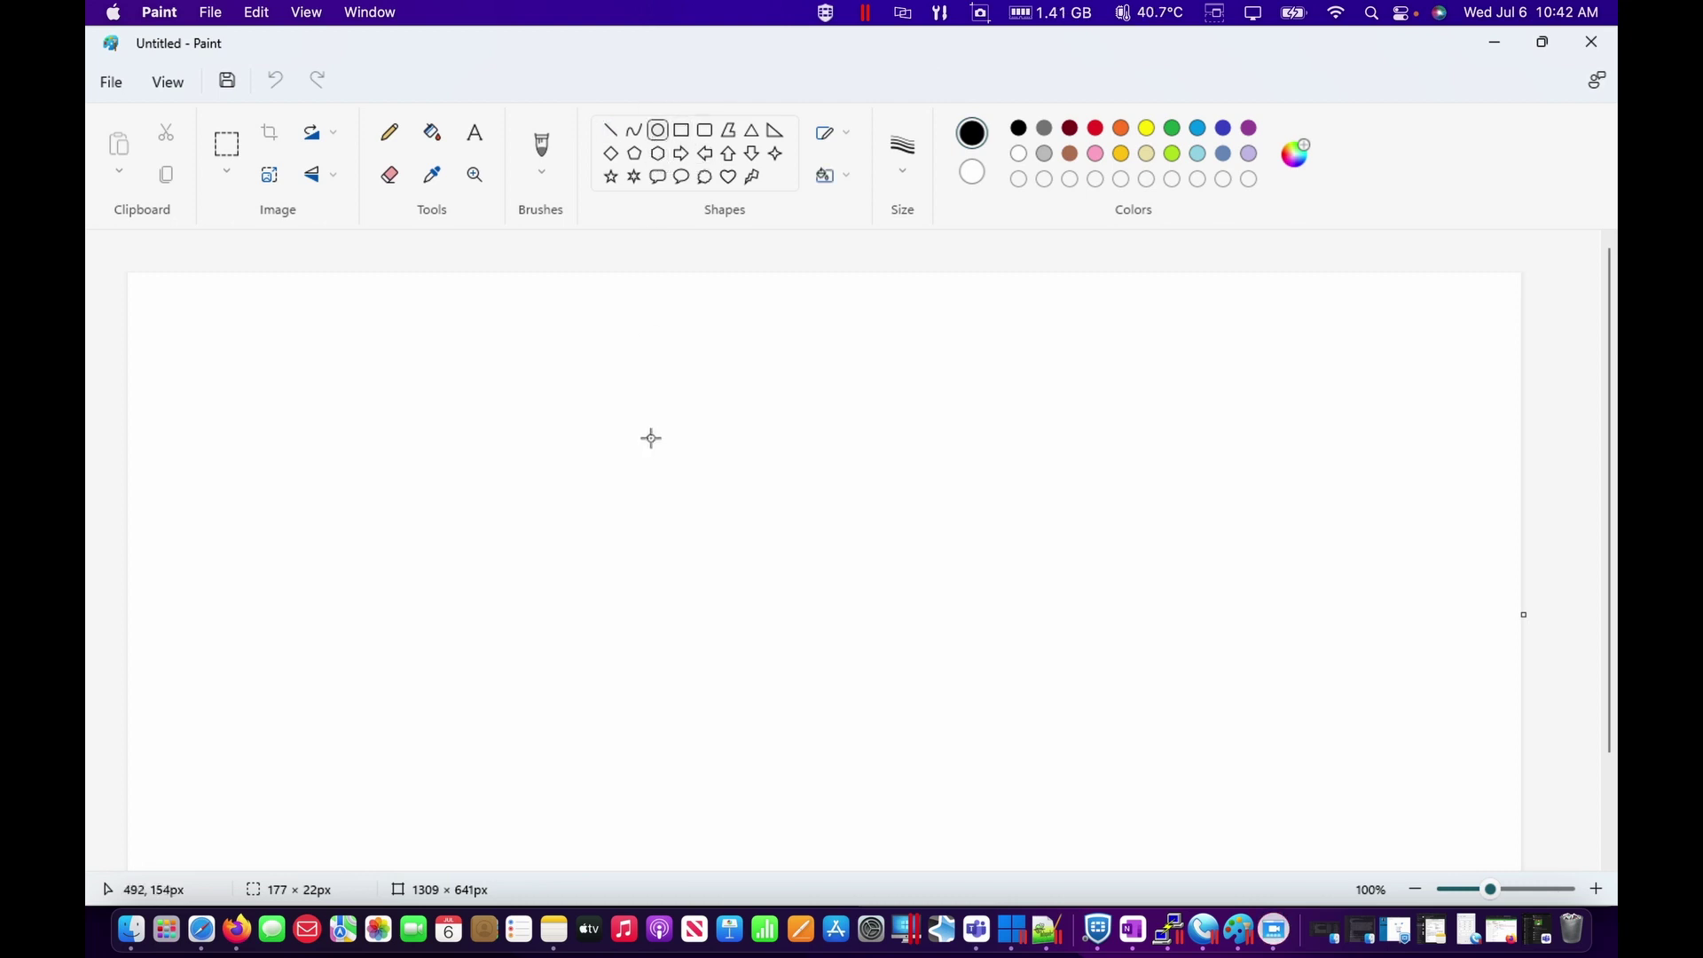
drag(700, 476, 853, 603)
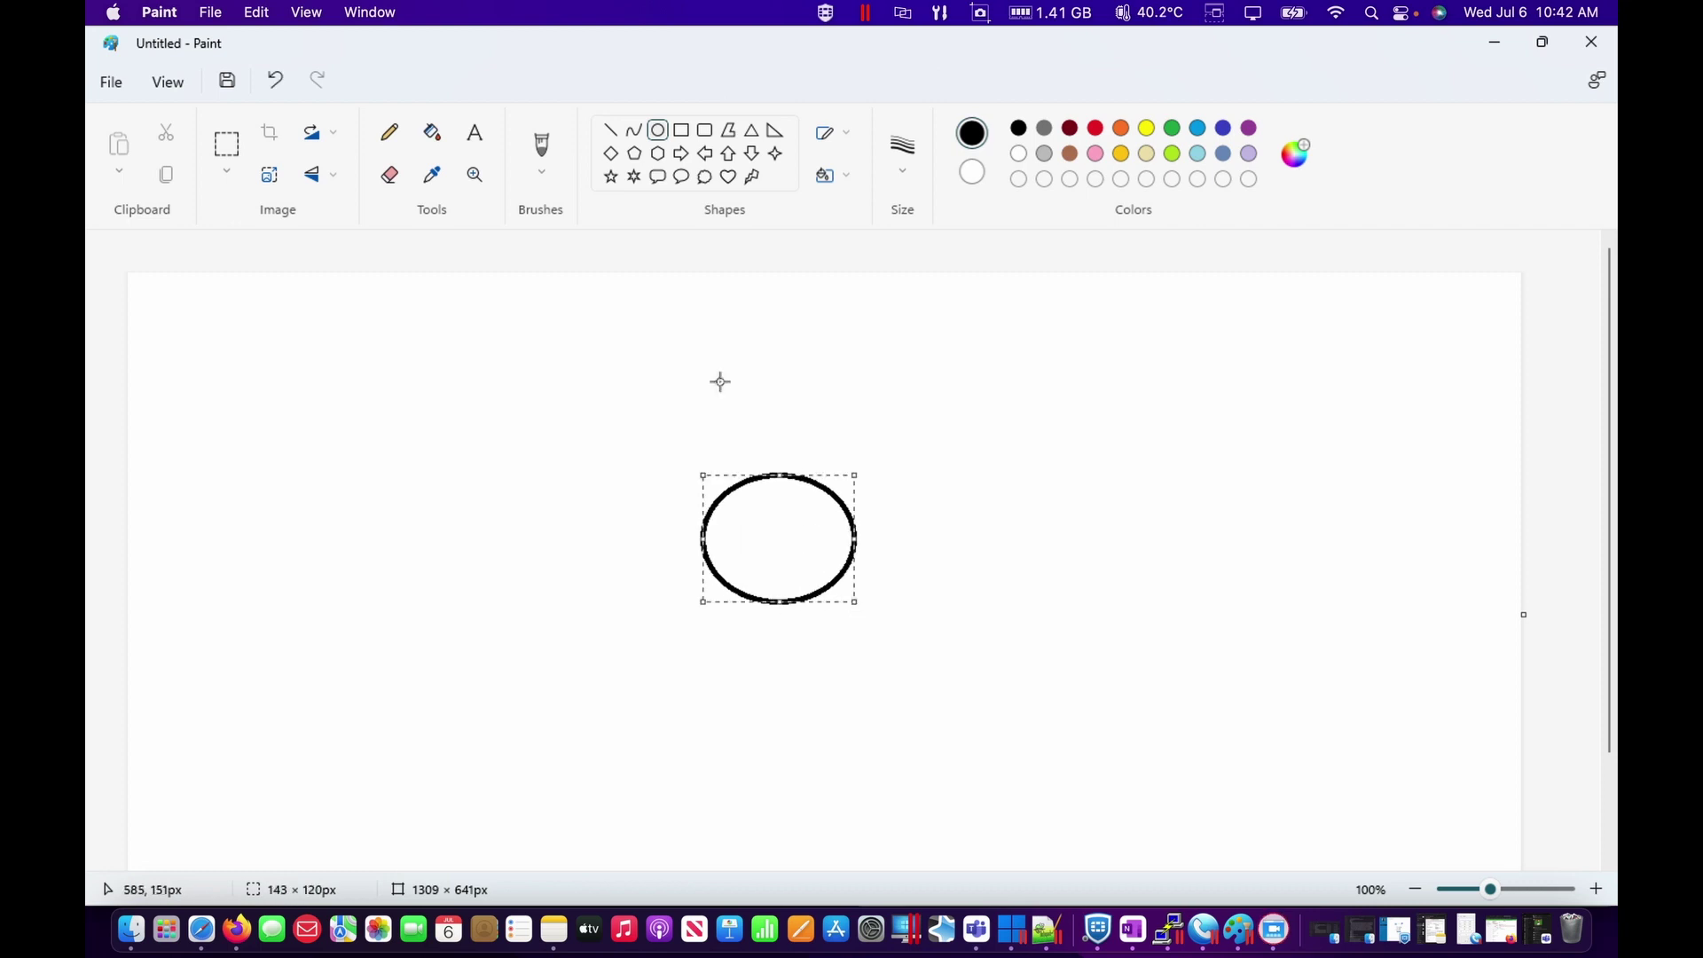
click(720, 618)
text(HUB)
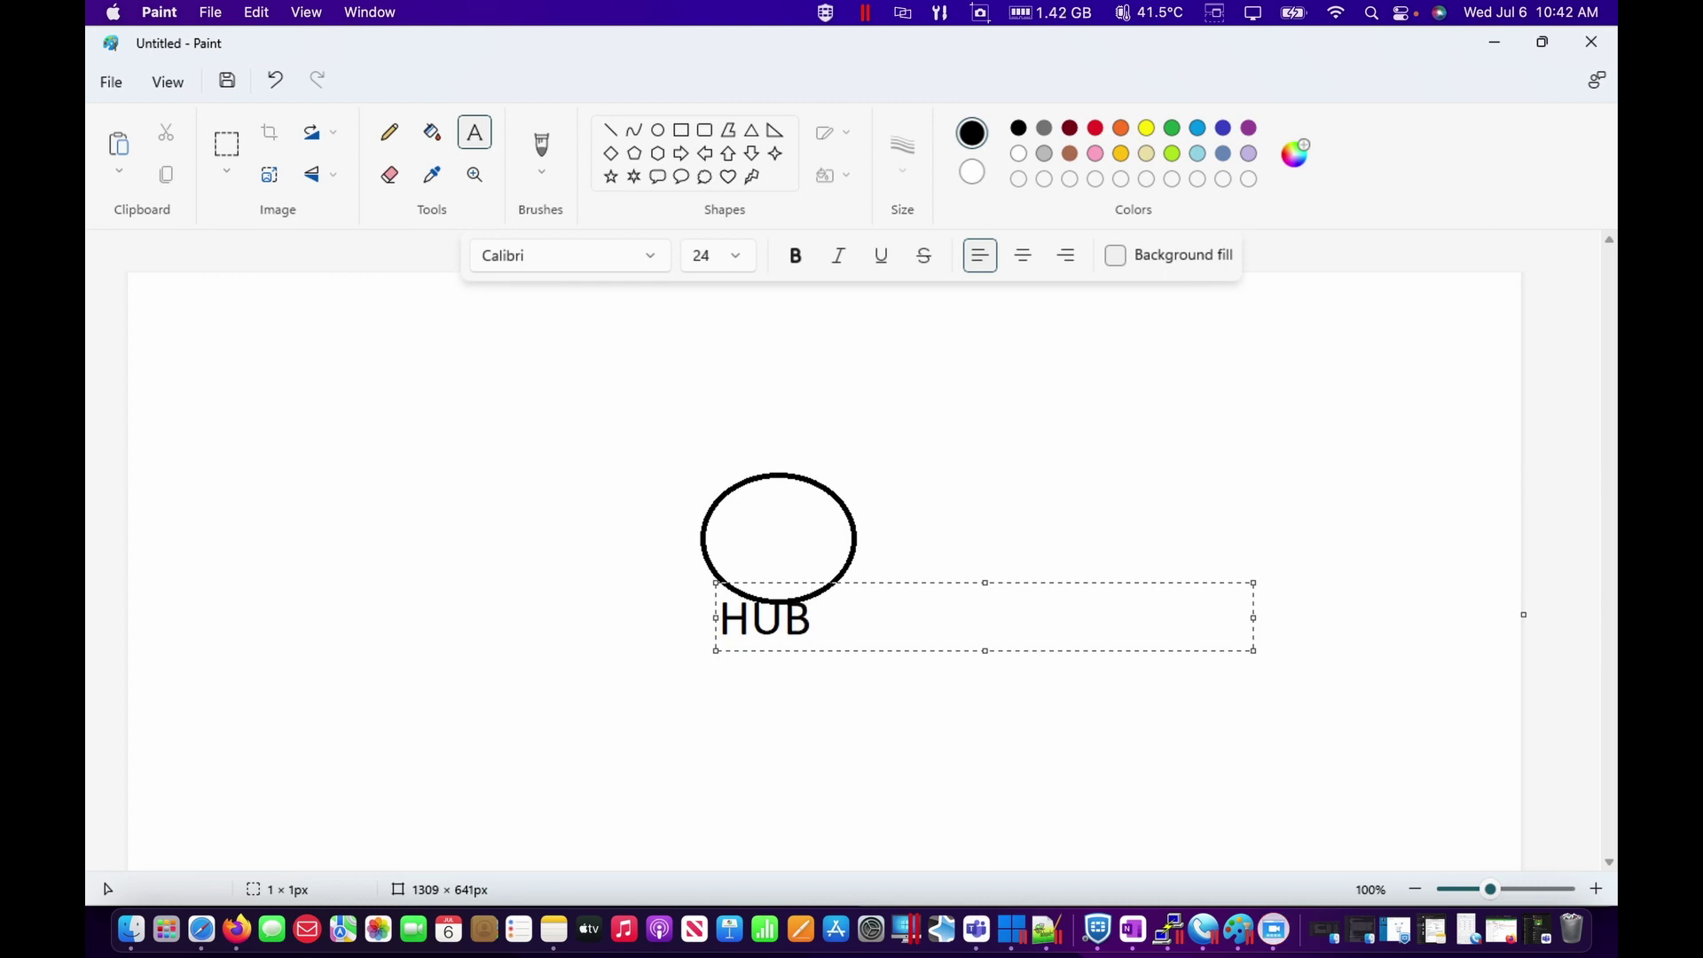
click(745, 665)
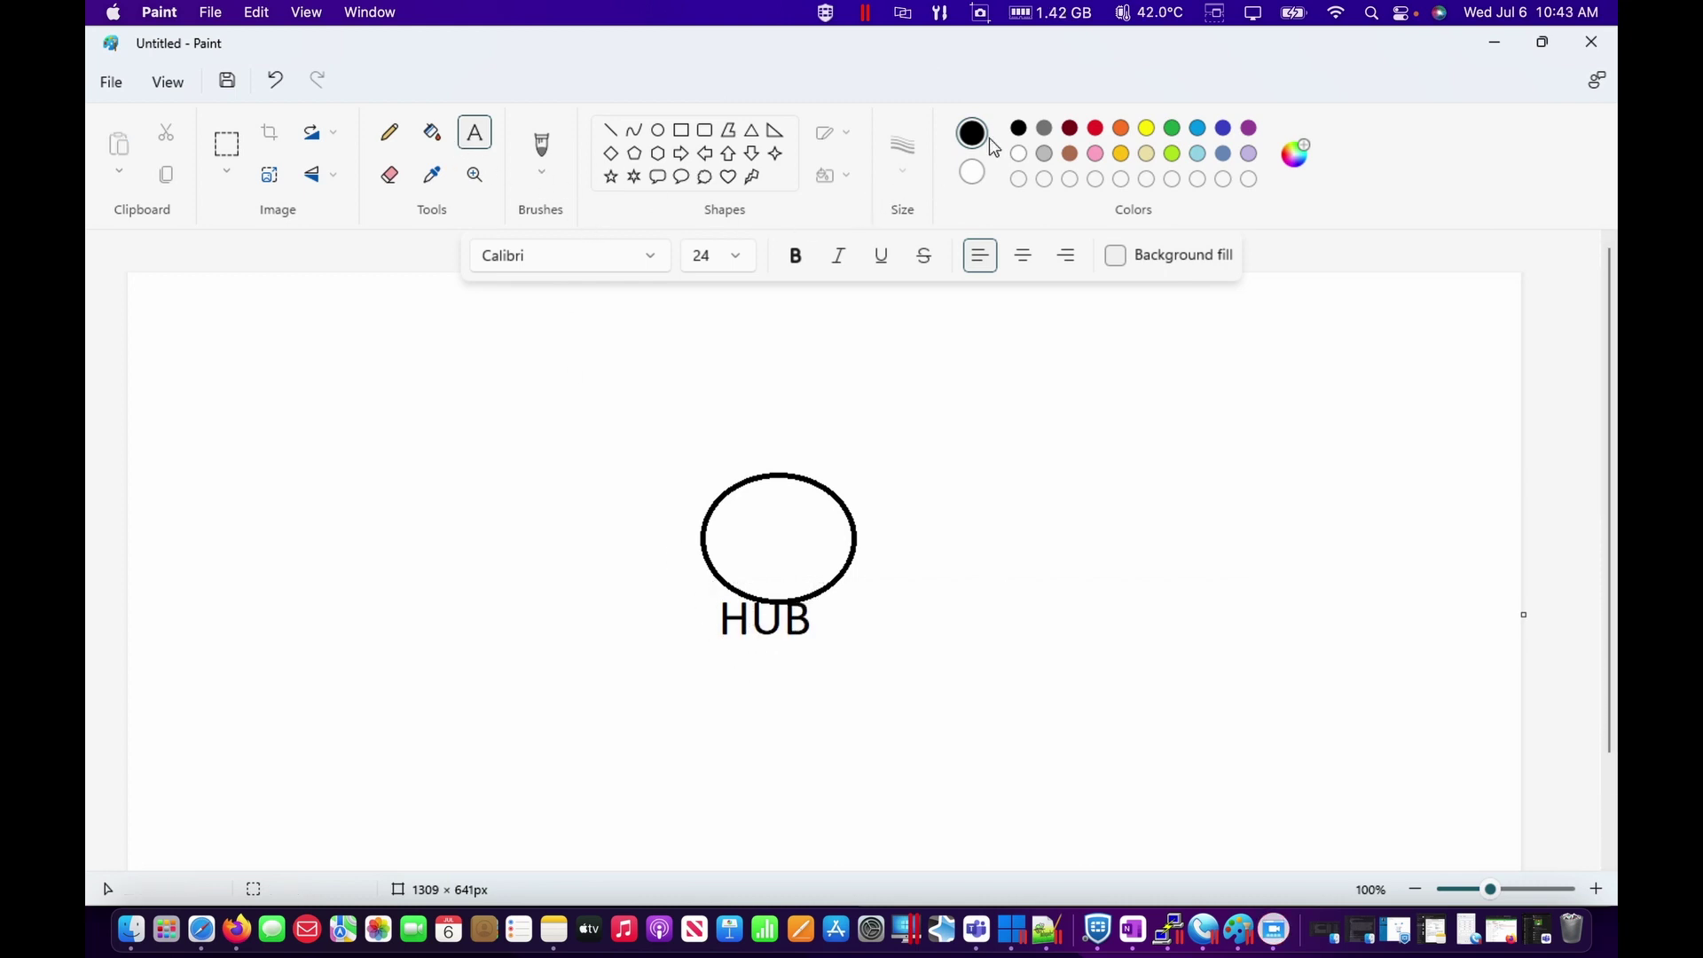
Step: Draw four rectangles at the top-left, lower-left, top-right and lower-right of the hub
click(680, 133)
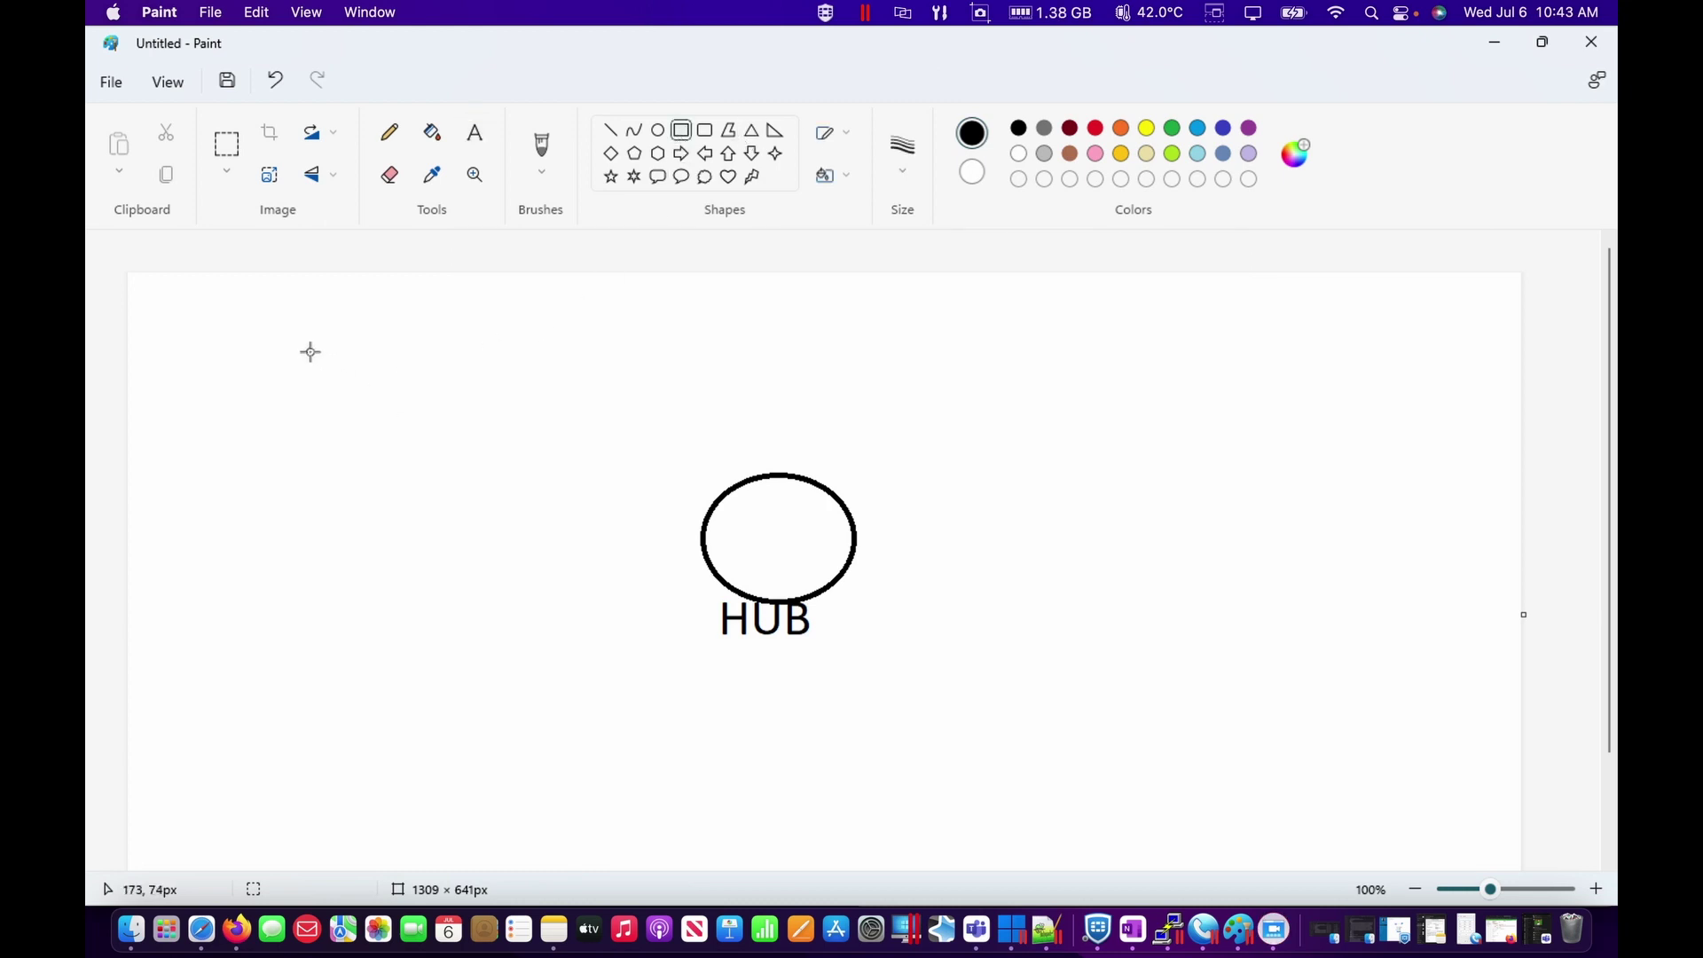
drag(309, 349, 400, 417)
drag(335, 635, 437, 705)
mouse_move(978, 332)
mouse_down()
mouse_move(1034, 414)
mouse_move(1077, 416)
mouse_up()
click(920, 683)
drag(918, 677, 1058, 751)
Step: Label the top-left and lower-left rectangles PC
click(475, 132)
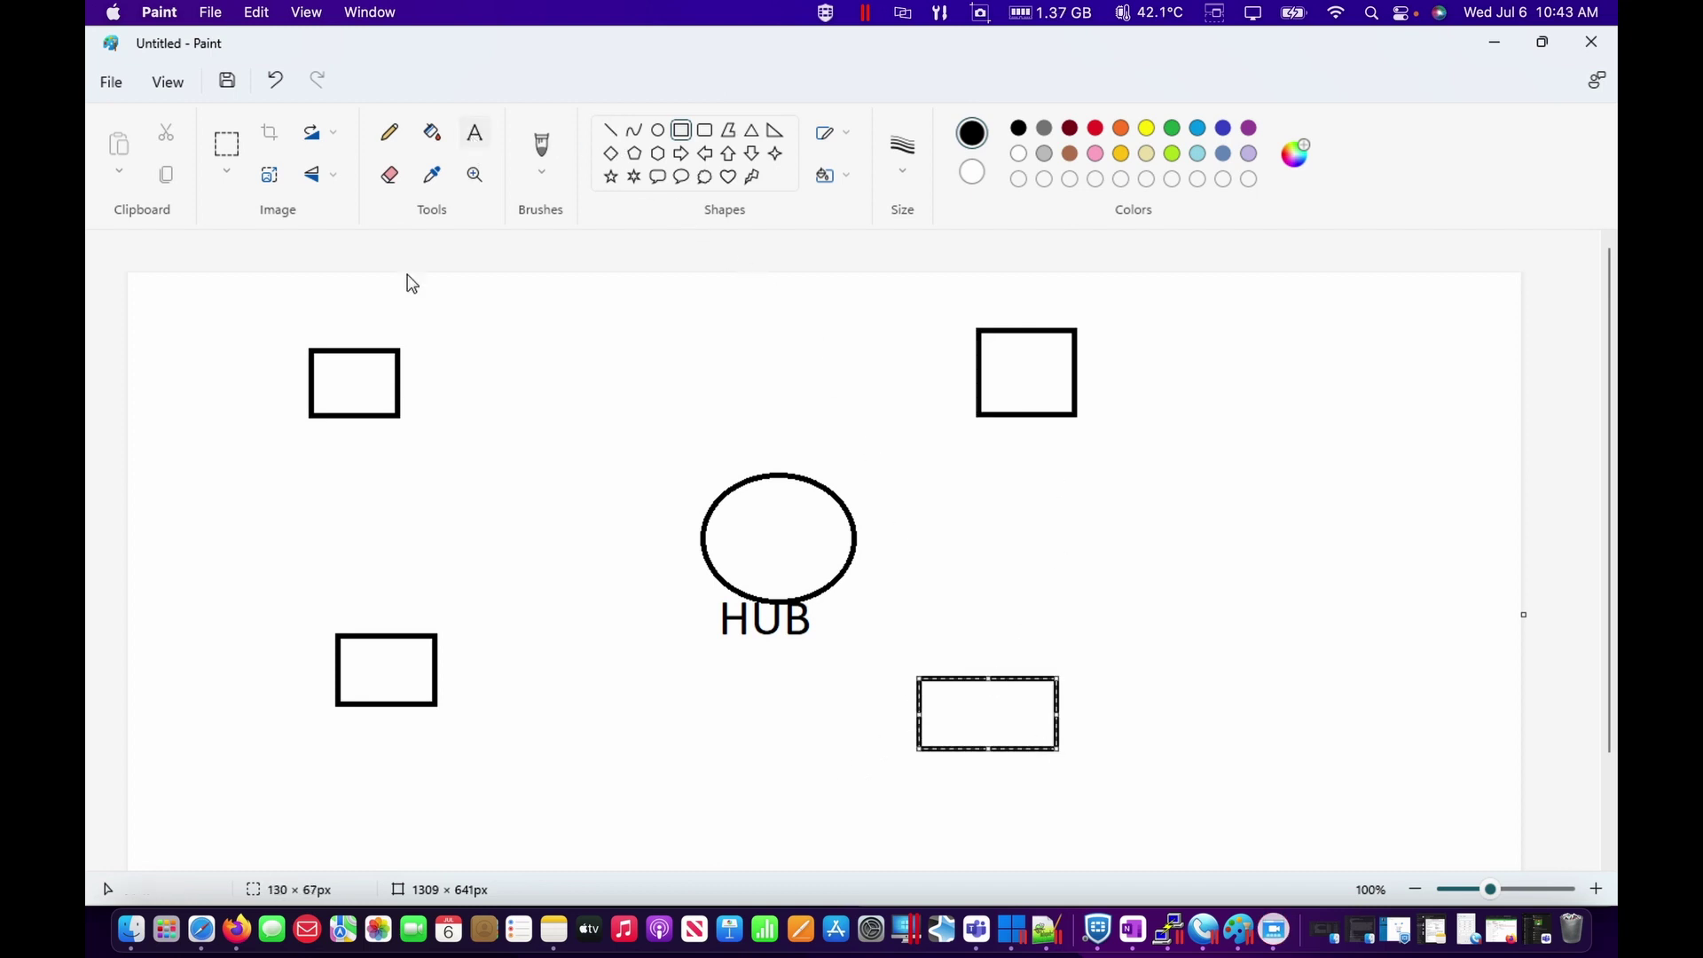
click(317, 448)
text(PC)
click(330, 742)
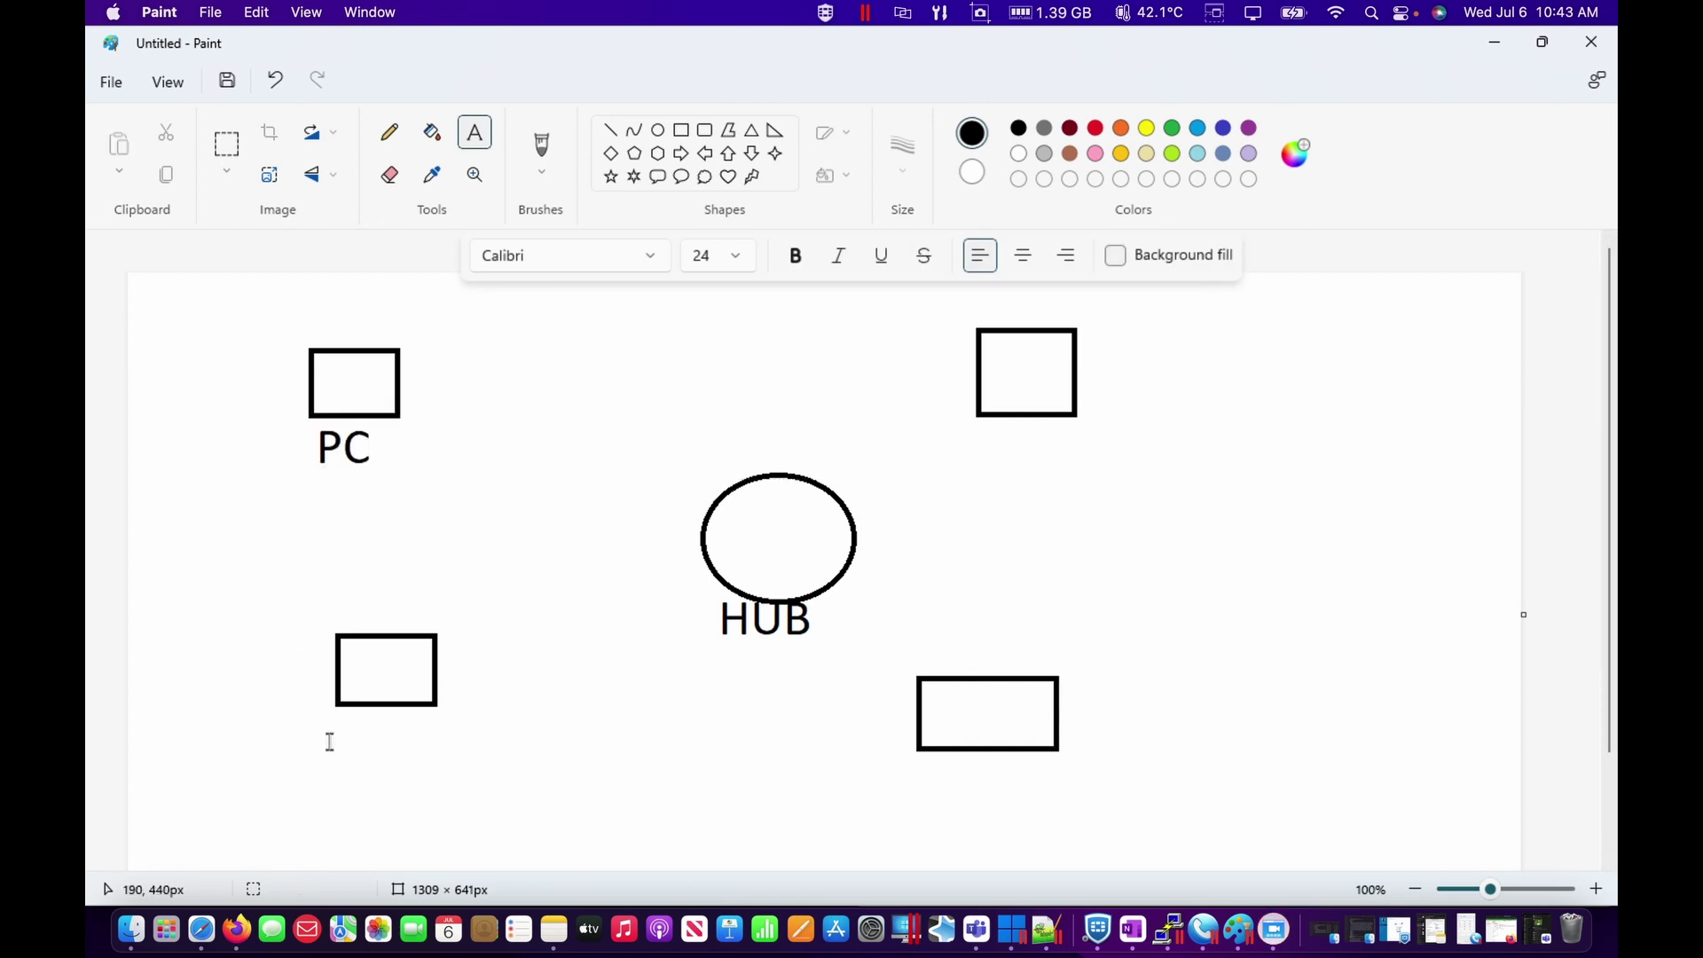
click(330, 742)
text(PC)
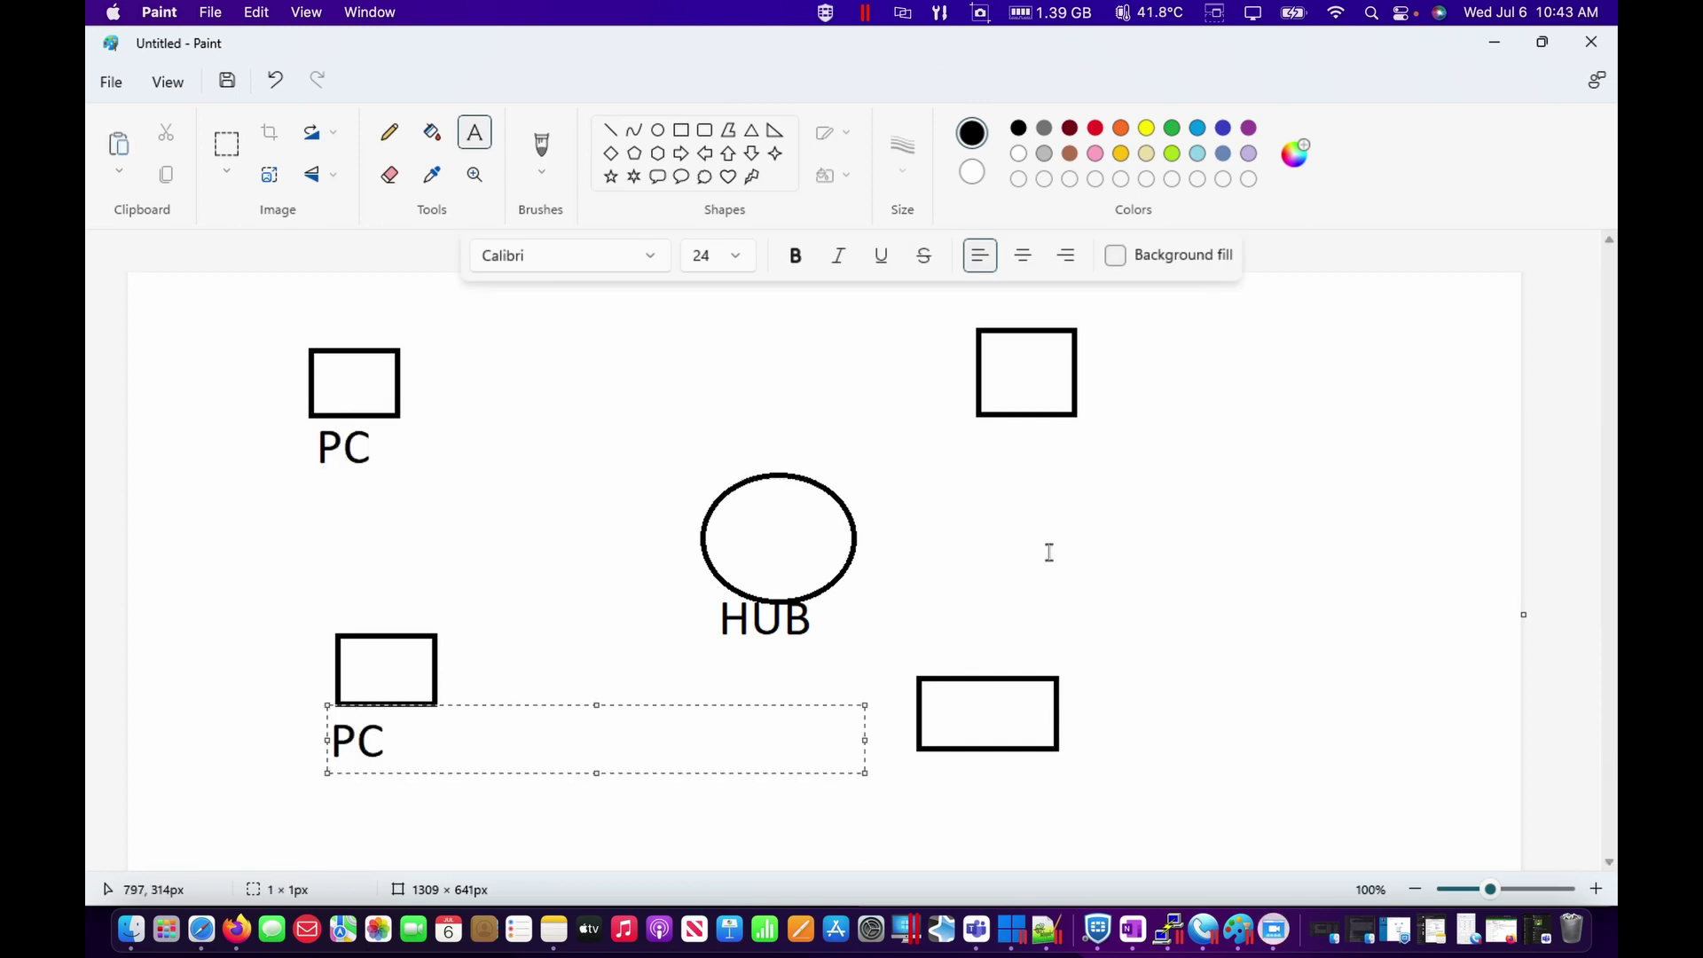
click(986, 455)
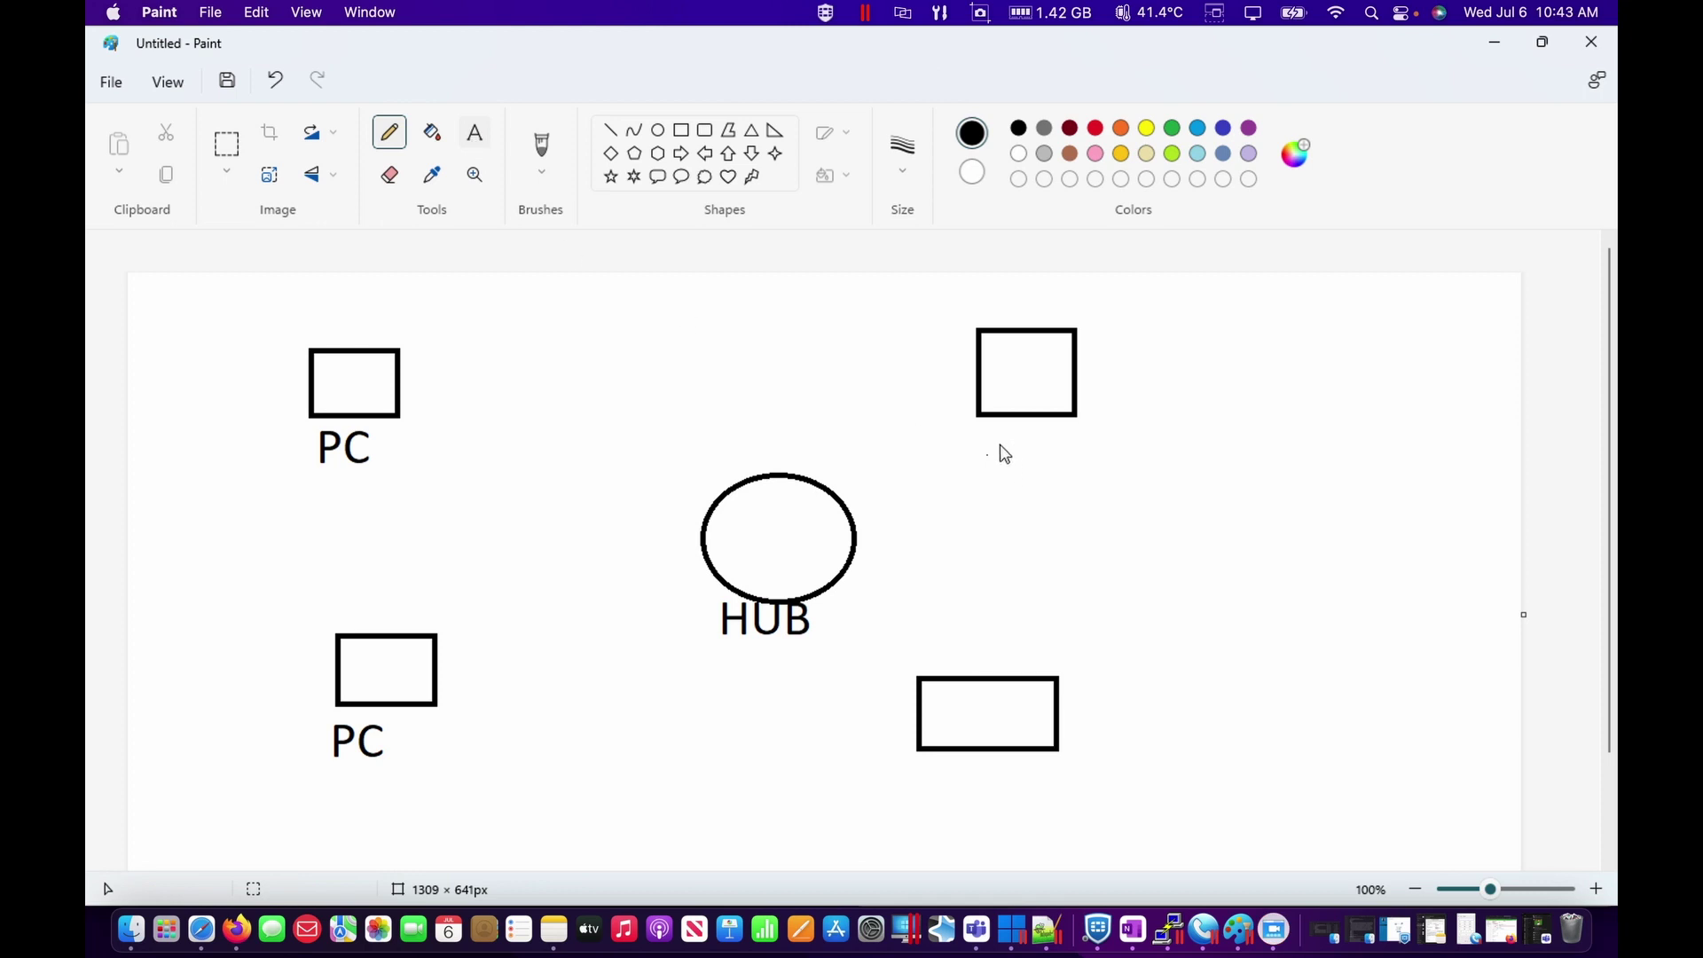
Step: Label the top-right and lower-right rectangles PC
click(474, 132)
click(983, 454)
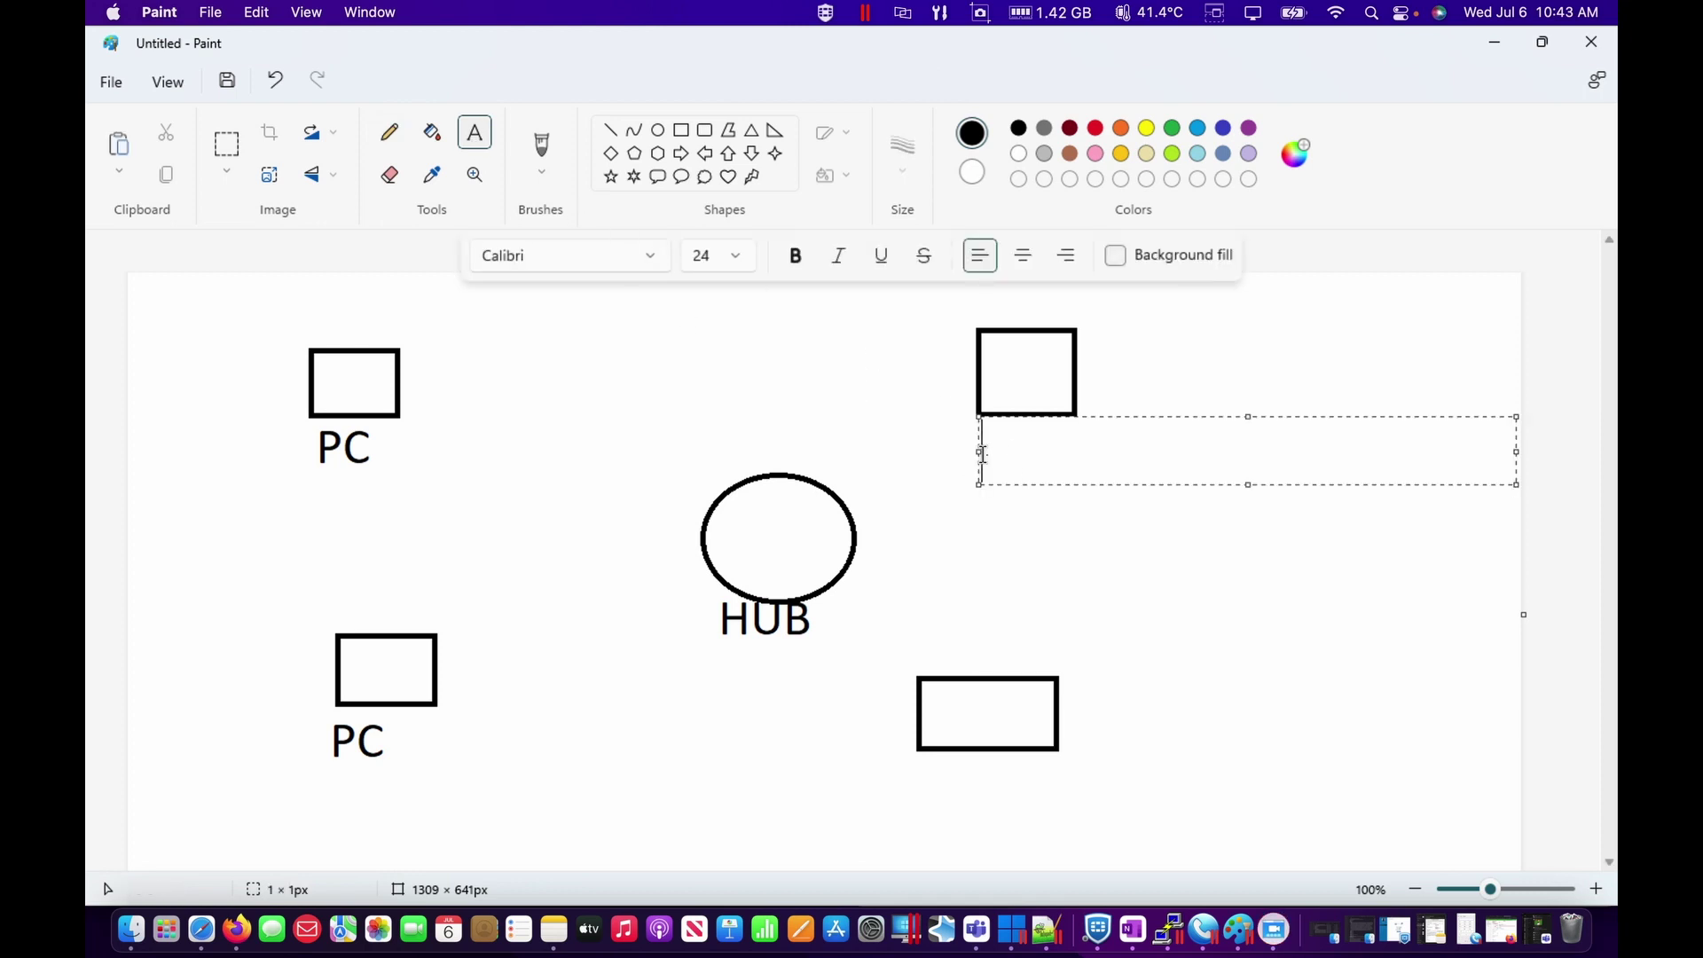
text(PC)
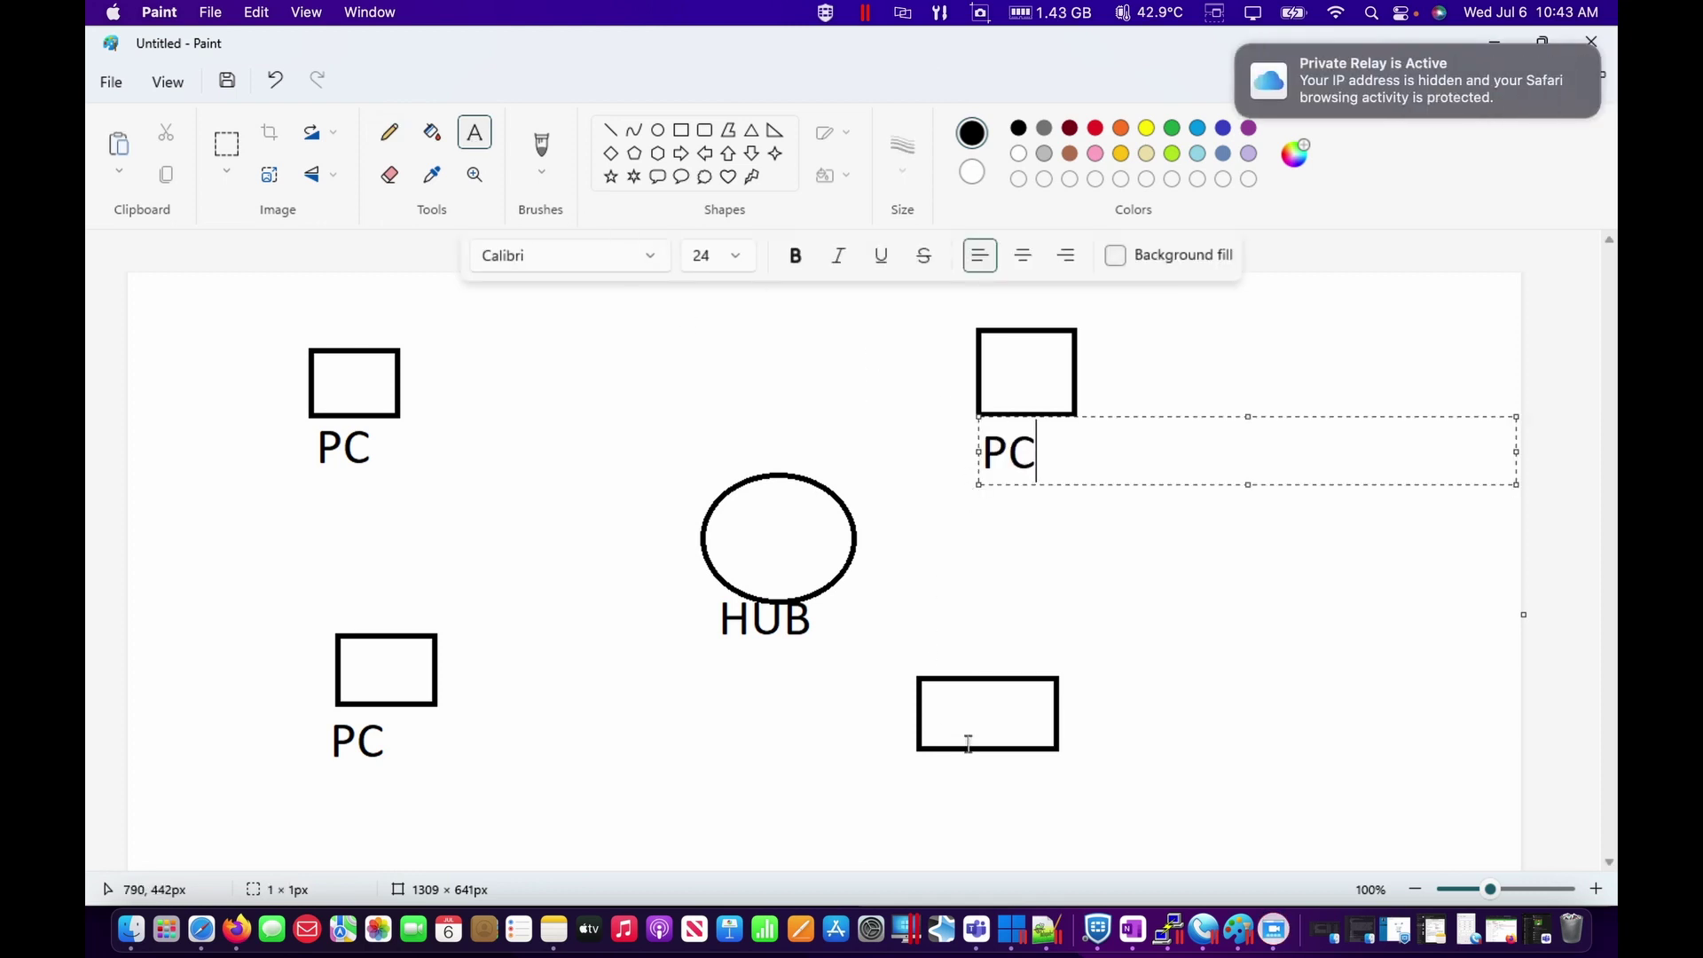
click(1238, 47)
click(931, 797)
click(933, 797)
text(PC)
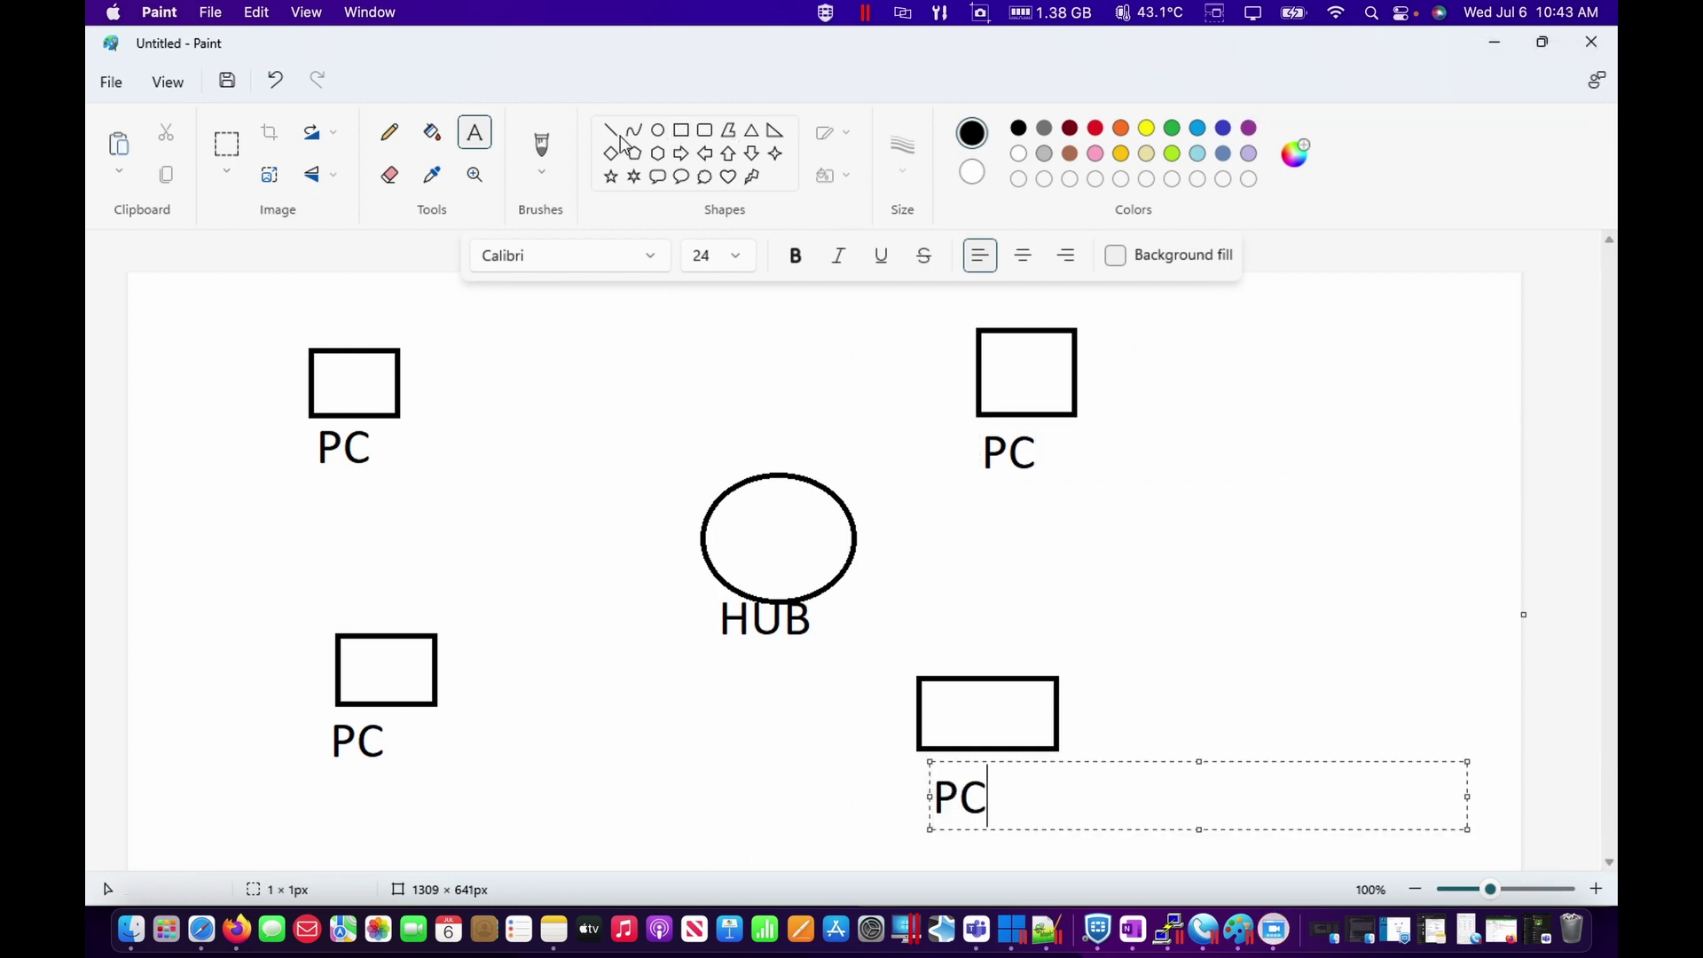
click(389, 132)
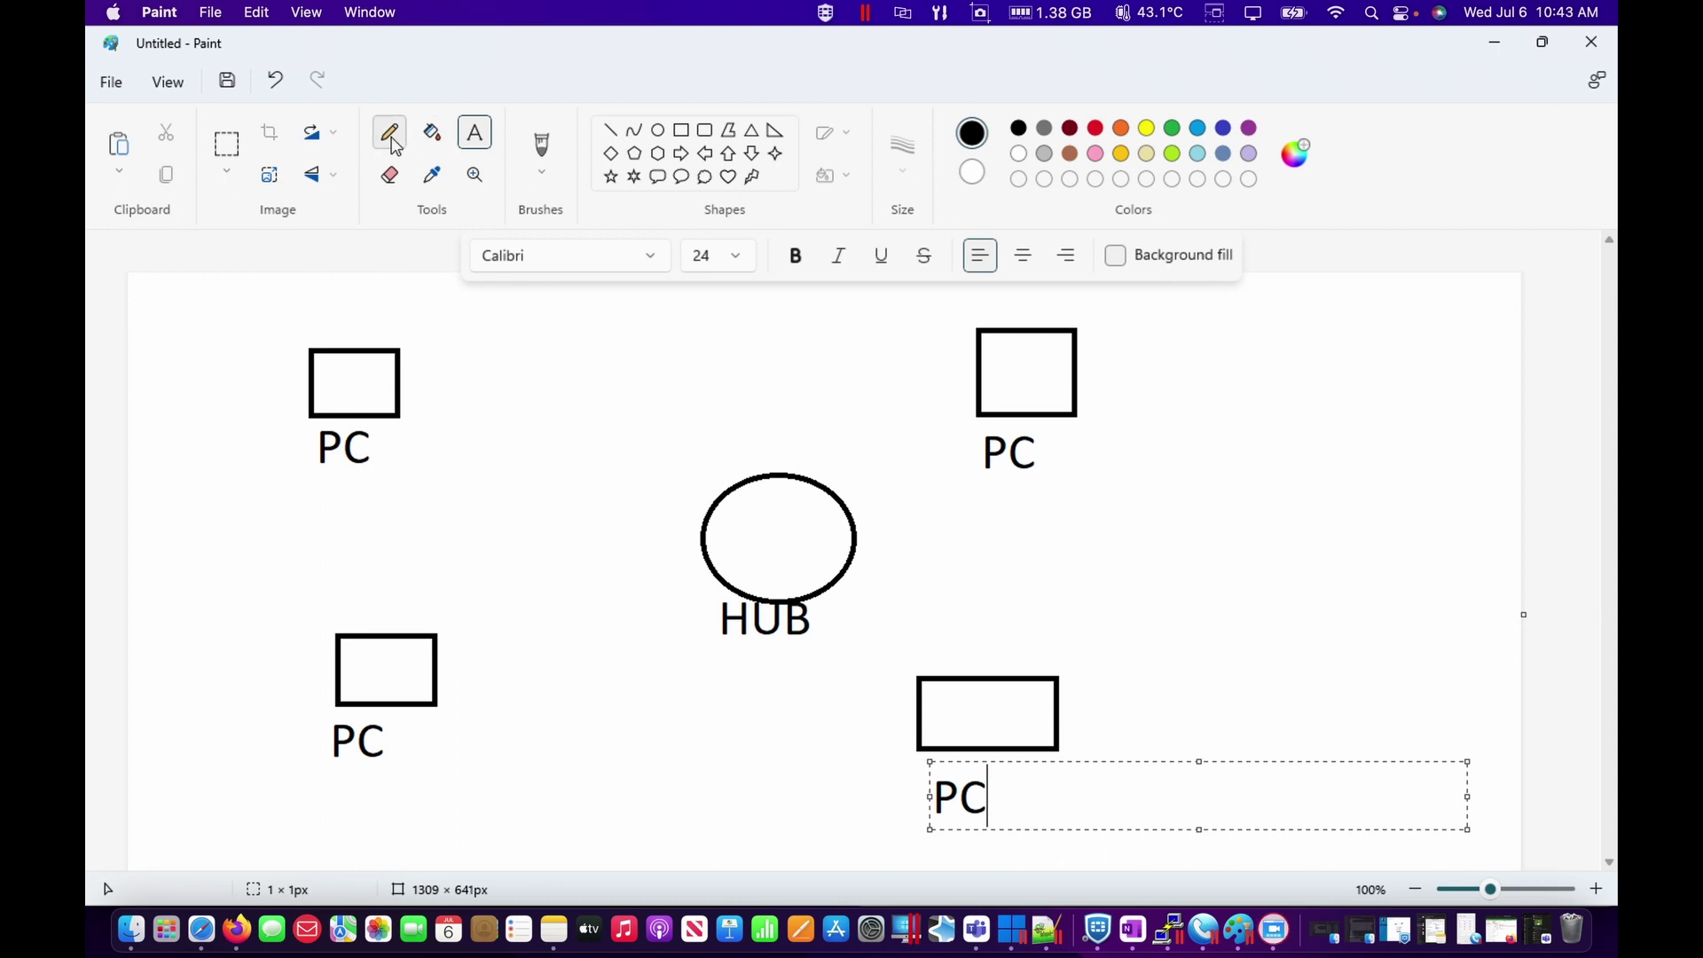
Step: Draw blue straight lines linking the top-left, lower-left, top-right and lower-right PCs to HUB
click(611, 130)
click(1196, 131)
drag(401, 392, 707, 502)
mouse_move(439, 677)
mouse_down()
mouse_move(676, 601)
mouse_move(704, 568)
mouse_up()
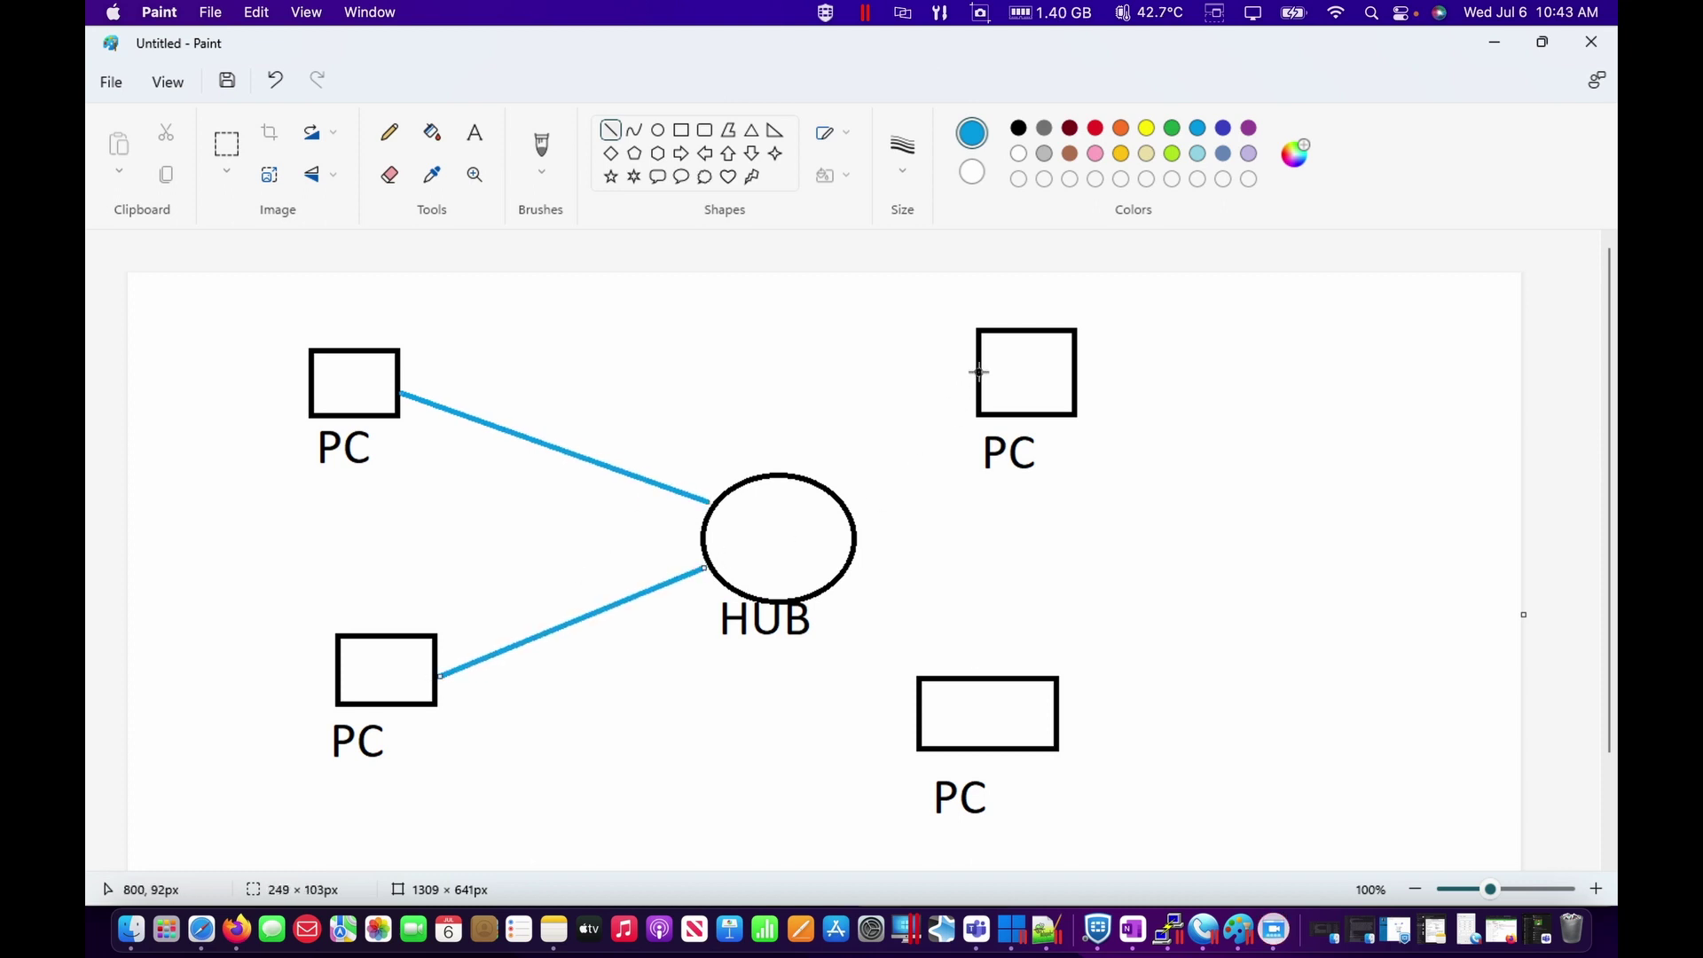
drag(980, 372, 841, 491)
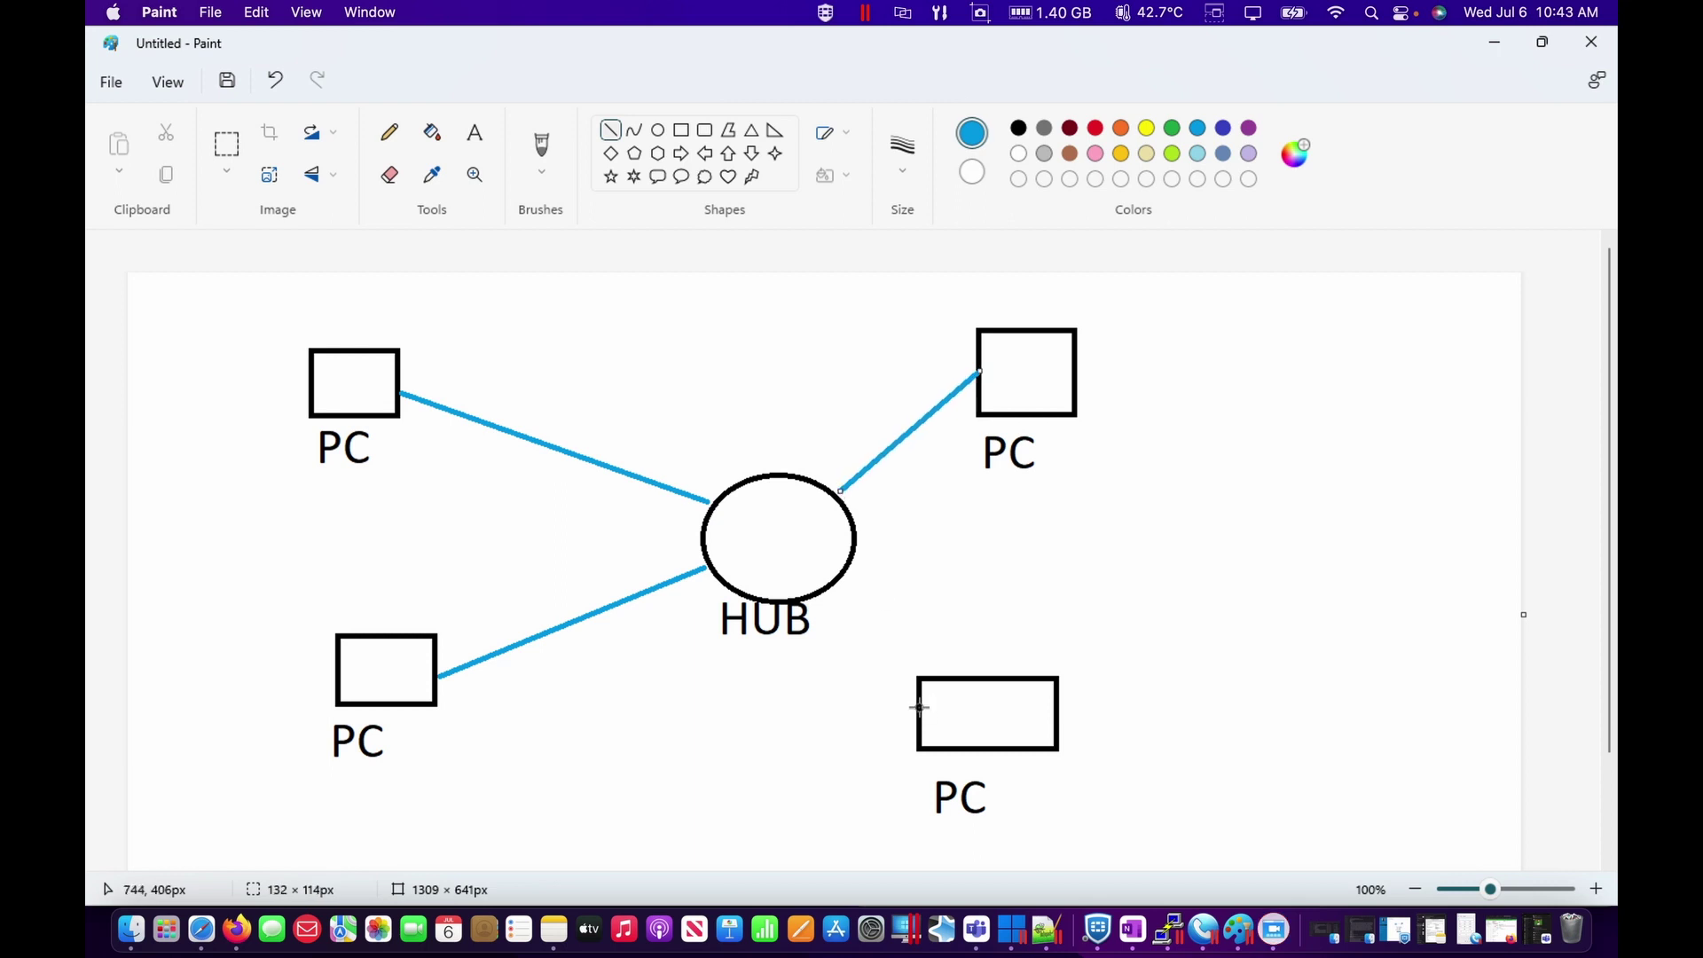
drag(919, 705, 845, 583)
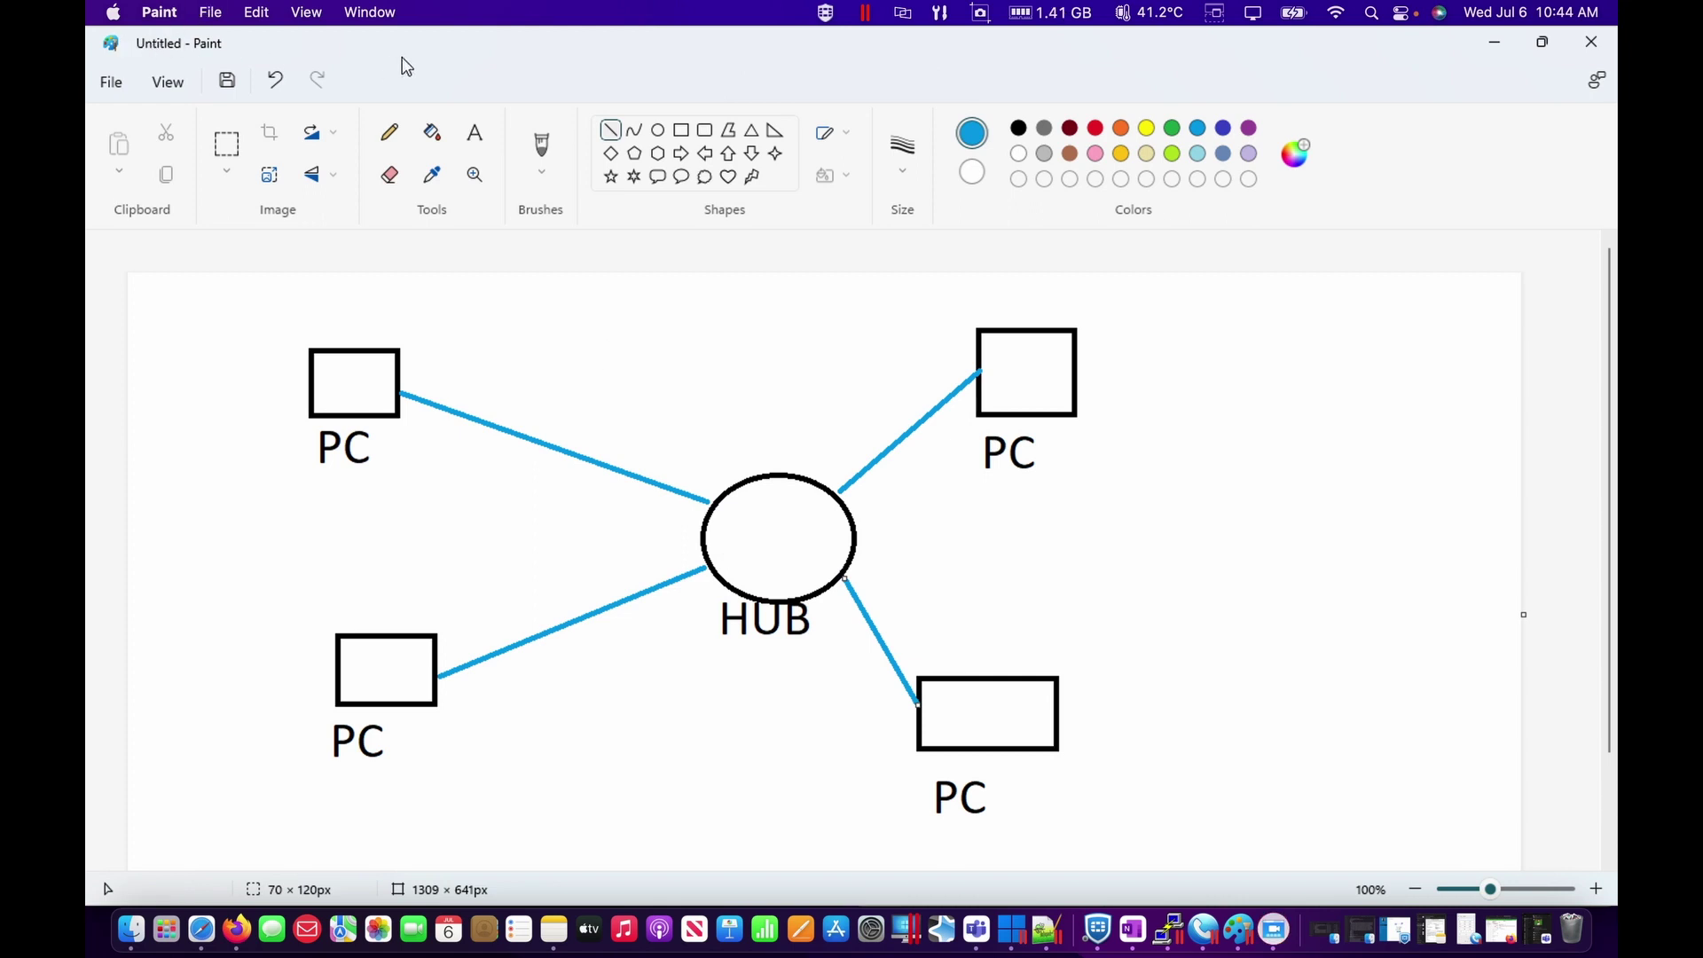
Step: Drag the Paint window aside to uncover OneNote's Dual Routers page and Safari
mouse_move(396, 67)
mouse_down()
mouse_move(492, 130)
mouse_move(1229, 196)
mouse_up()
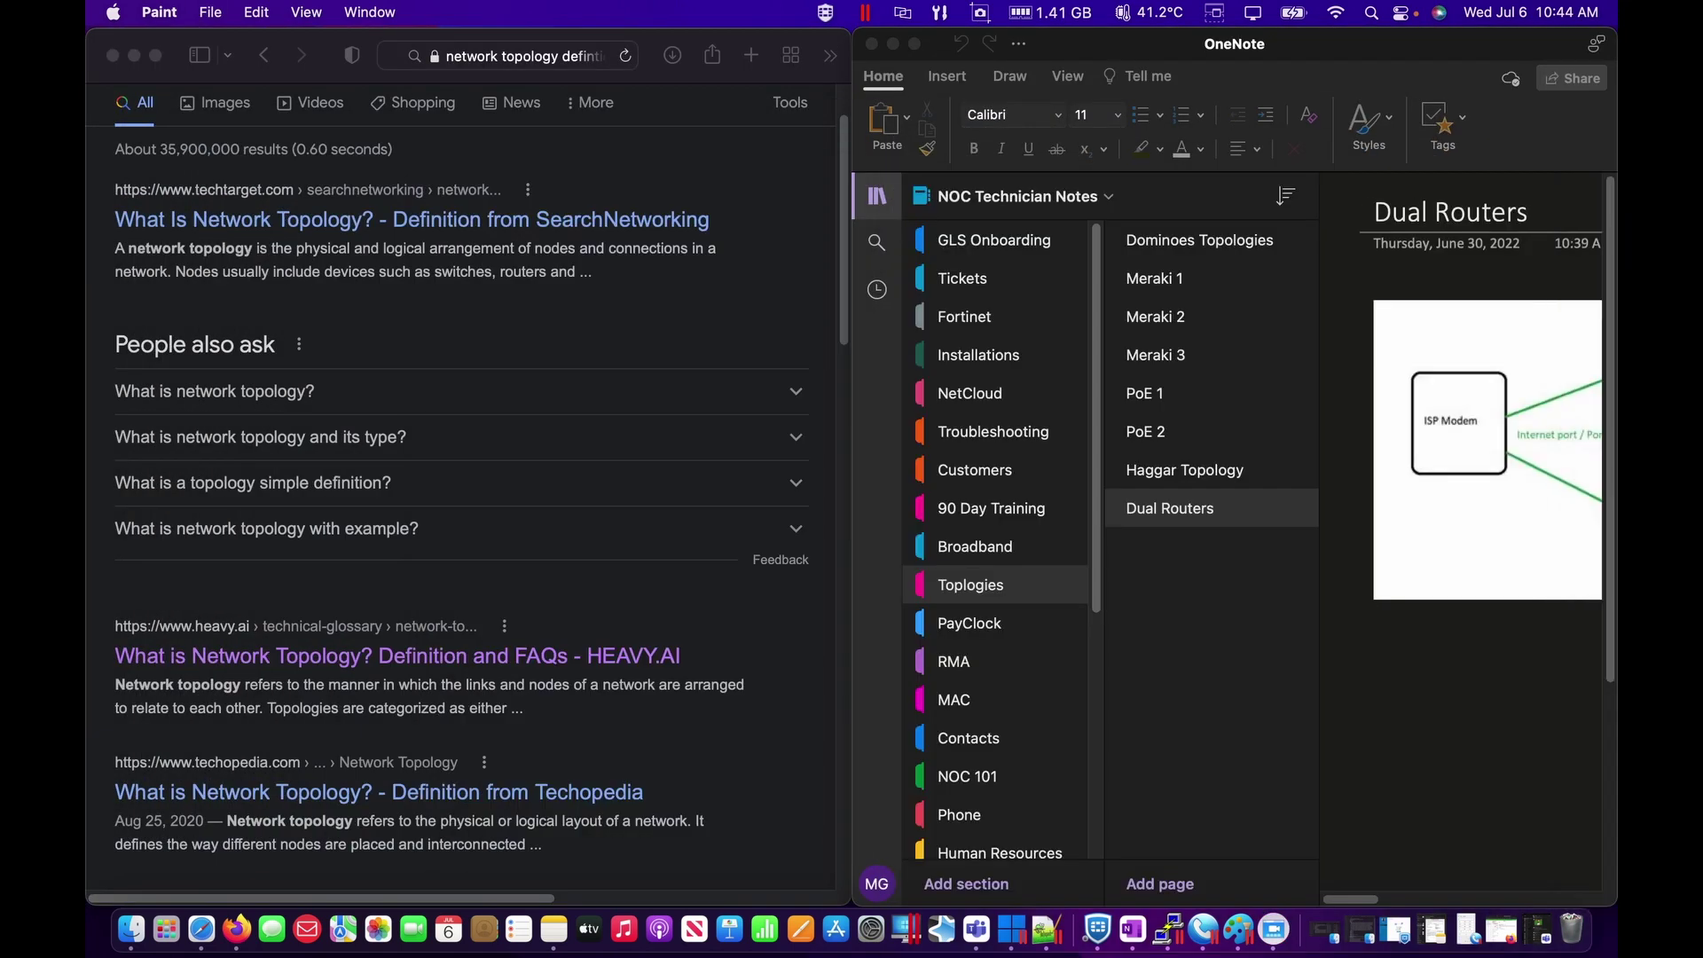